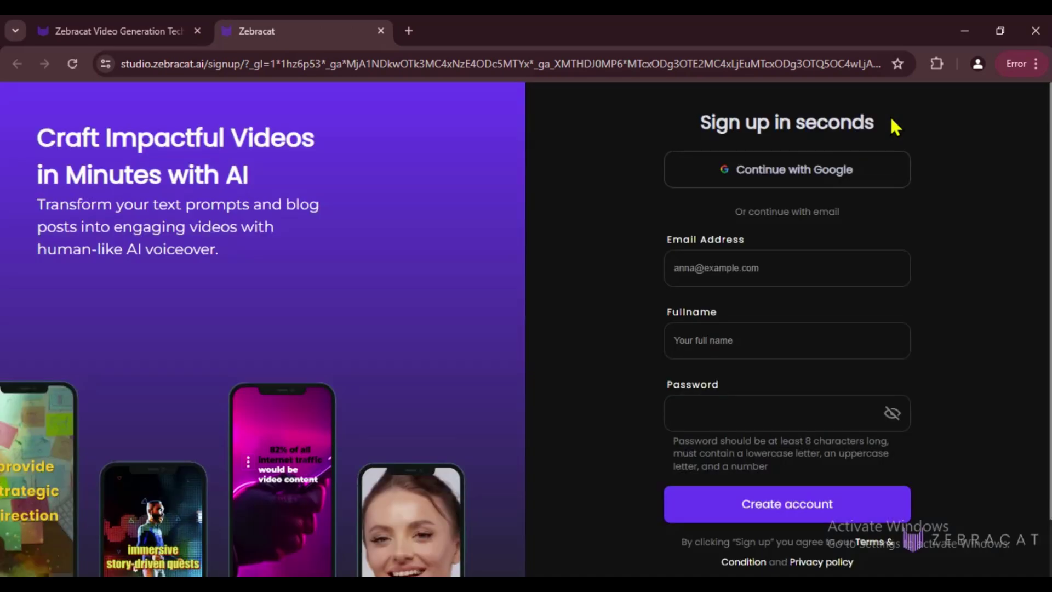
- Open temp-mail.org in a new tab and copy its disposable email address
left_click(693, 274)
left_click(674, 339)
left_click(409, 31)
type("tem")
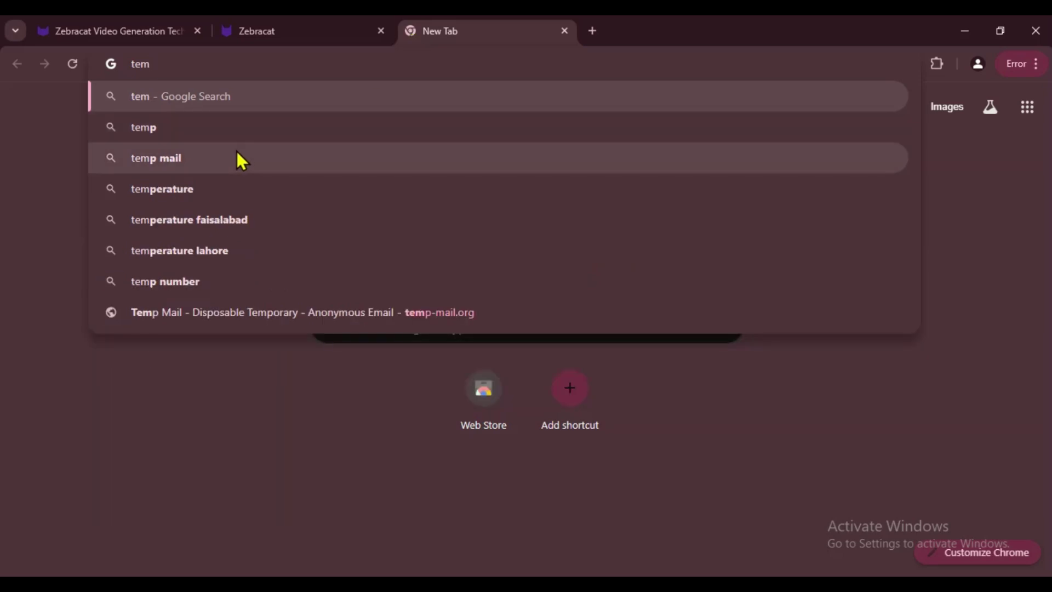
left_click(235, 157)
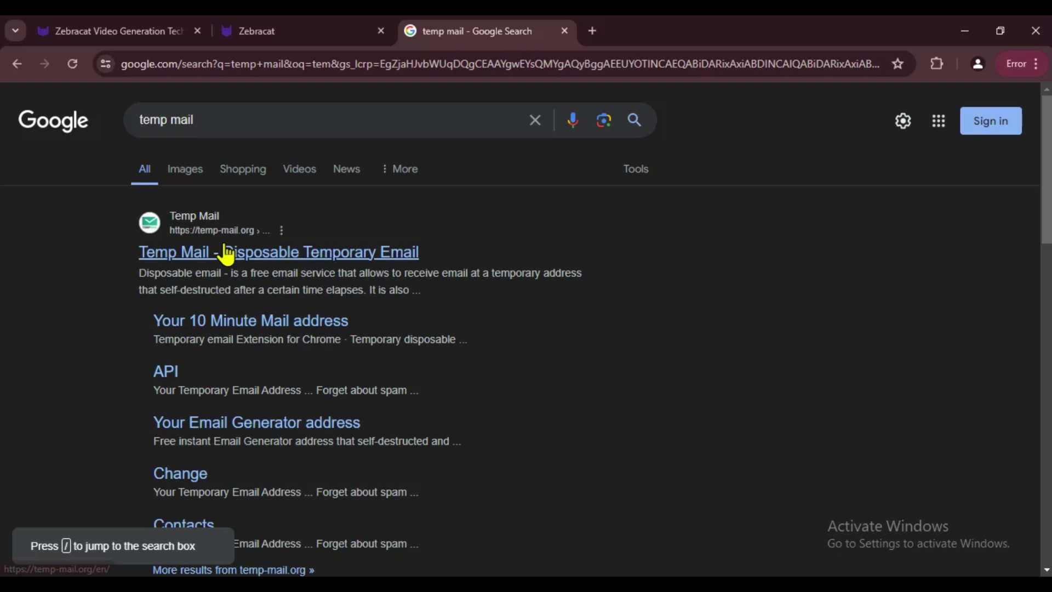
left_click(277, 213)
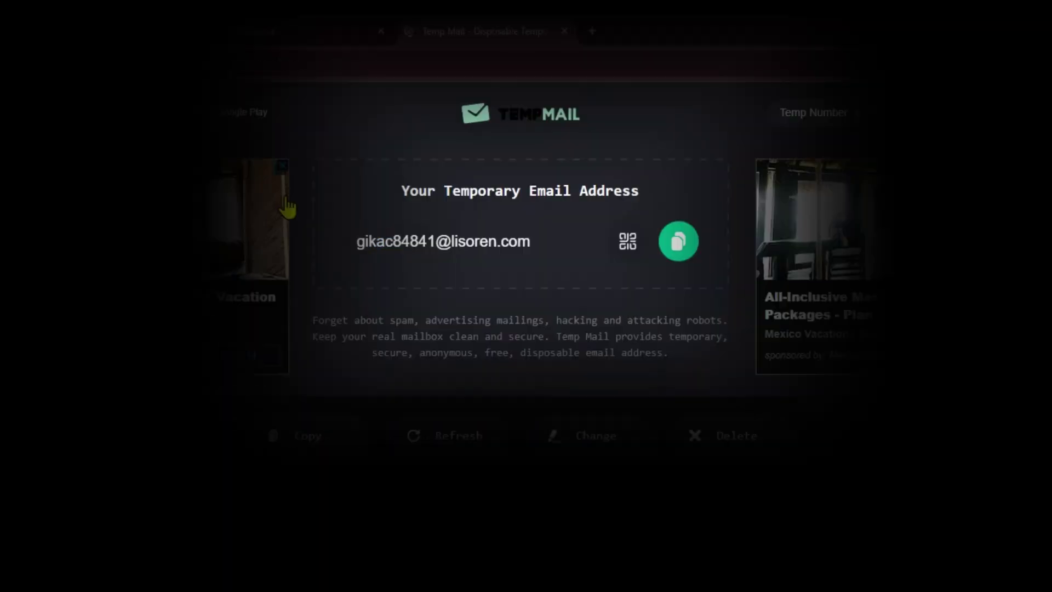
left_click(684, 258)
- Paste the temporary address into the Zebracat sign-up Email Address field
left_click(285, 25)
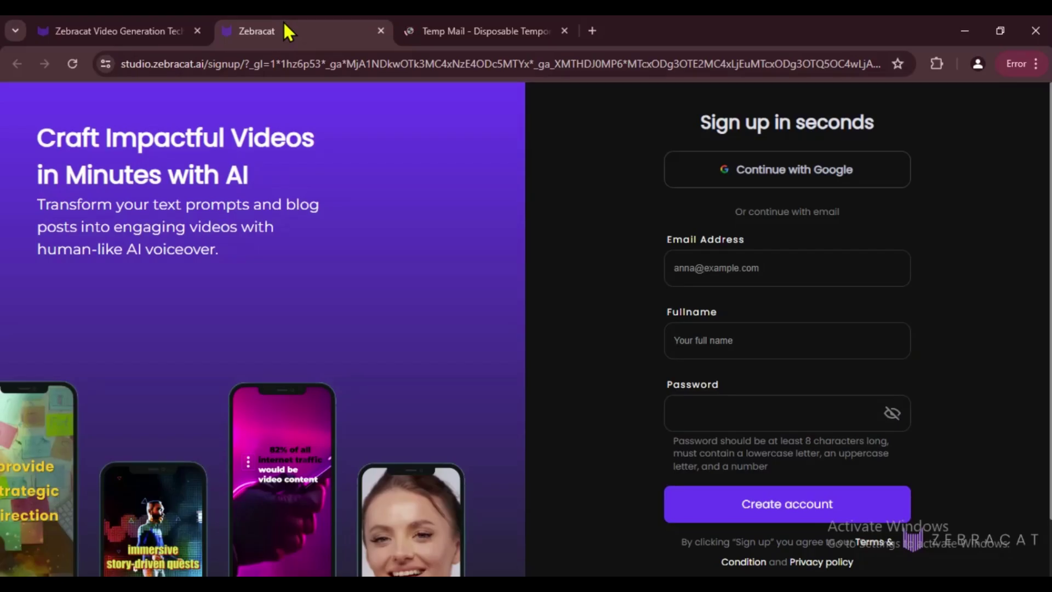
type("AA")
left_click(755, 268)
key("ctrl+v")
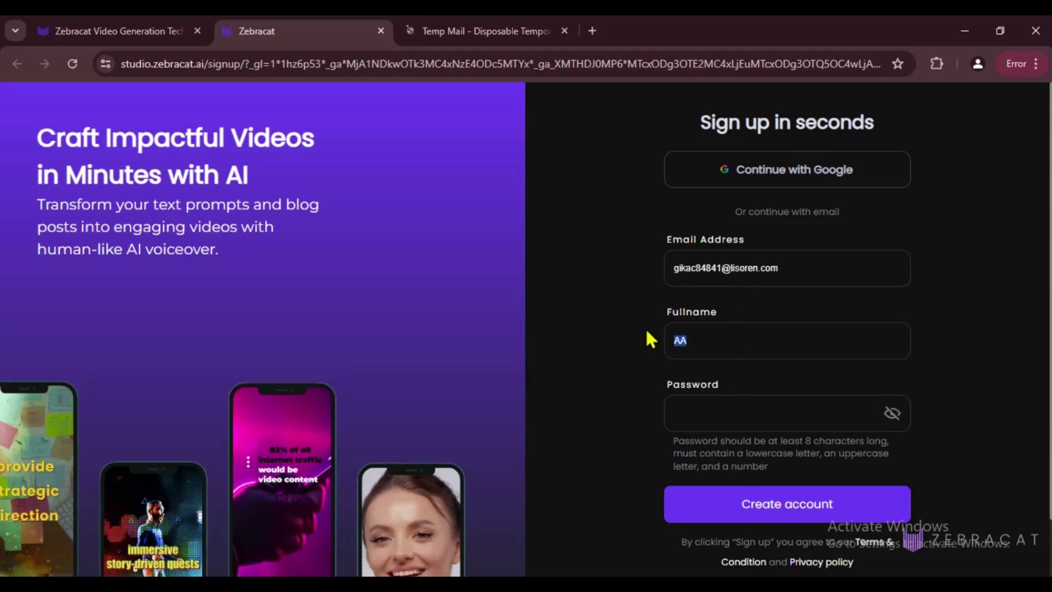
- Enter a full name and a password, then create the account
type("xenzia ai")
left_click(701, 416)
key("ctrl+v")
left_click(748, 493)
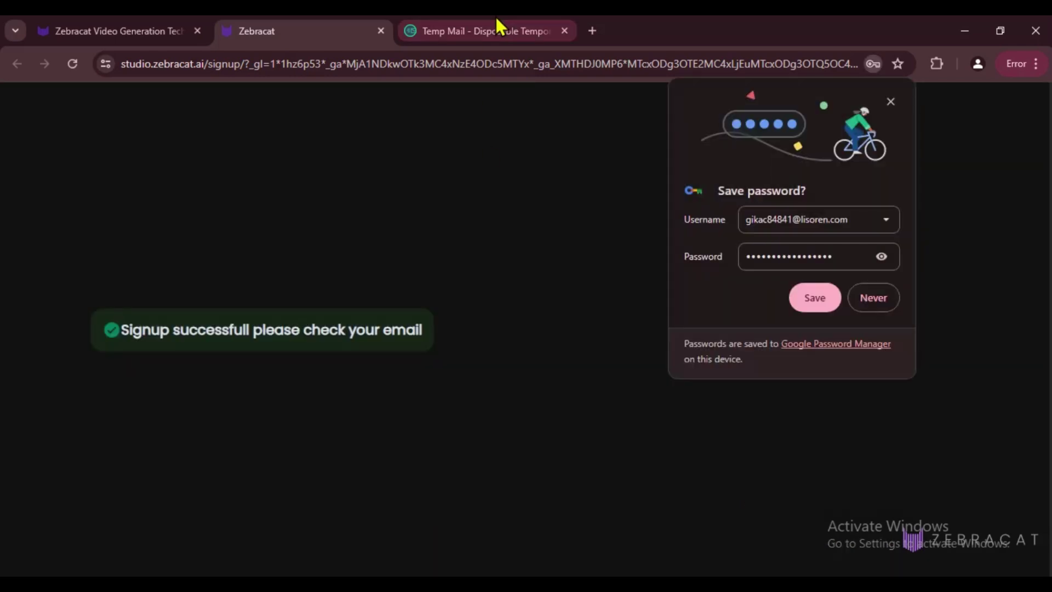
- Open the 'Your registration is almost complete' email in Temp Mail and confirm the address
left_click(496, 27)
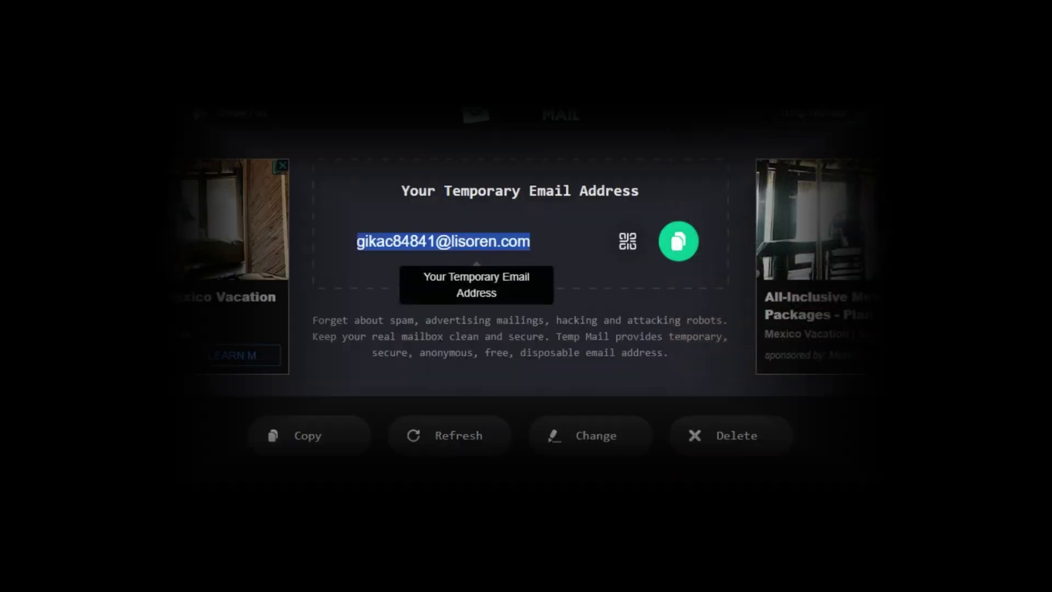
scroll(537, 225, "down", 5)
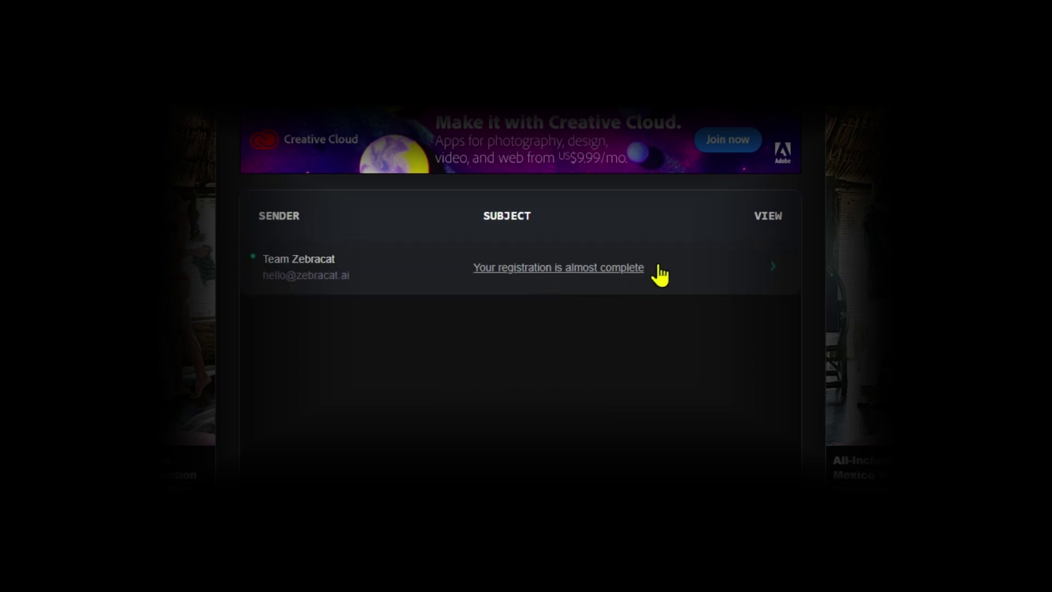
left_click(659, 274)
scroll(653, 274, "down", 6)
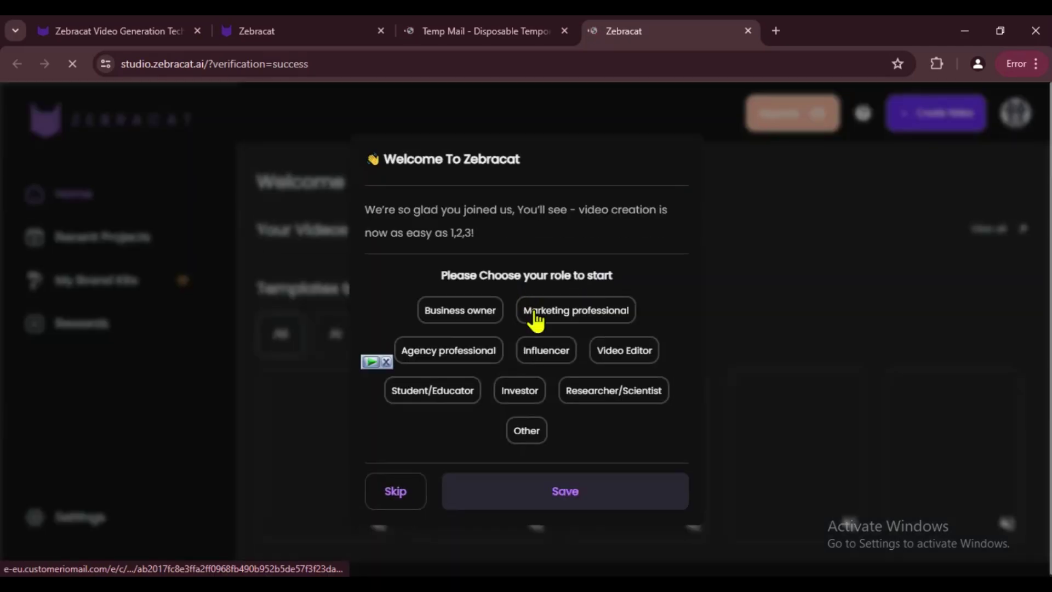
- Save Marketing professional as the role, close Temp Mail, and start a new Prompt video
left_click(540, 318)
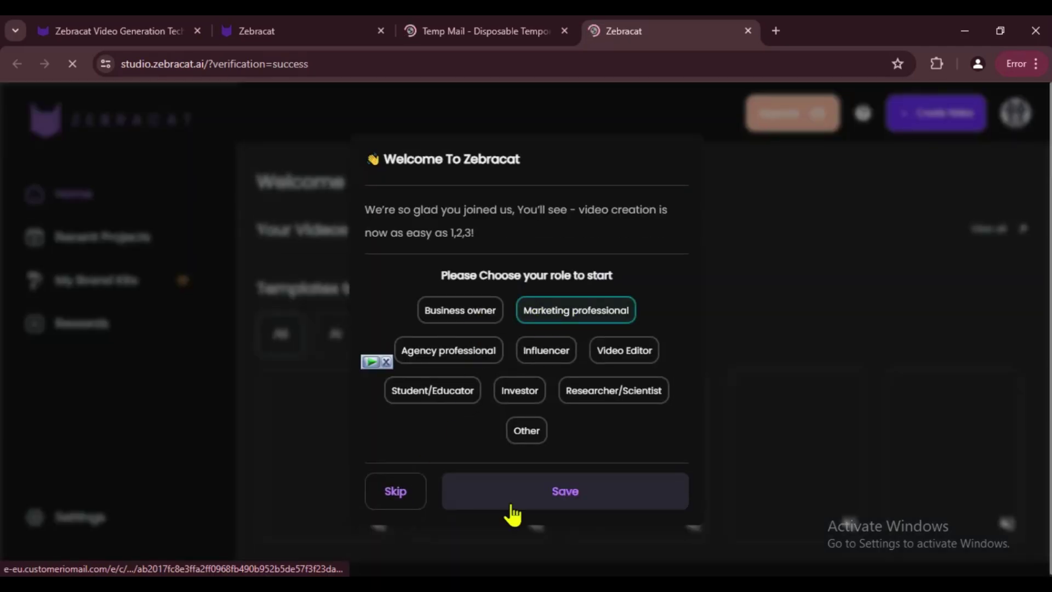
left_click(542, 498)
middle_click(445, 31)
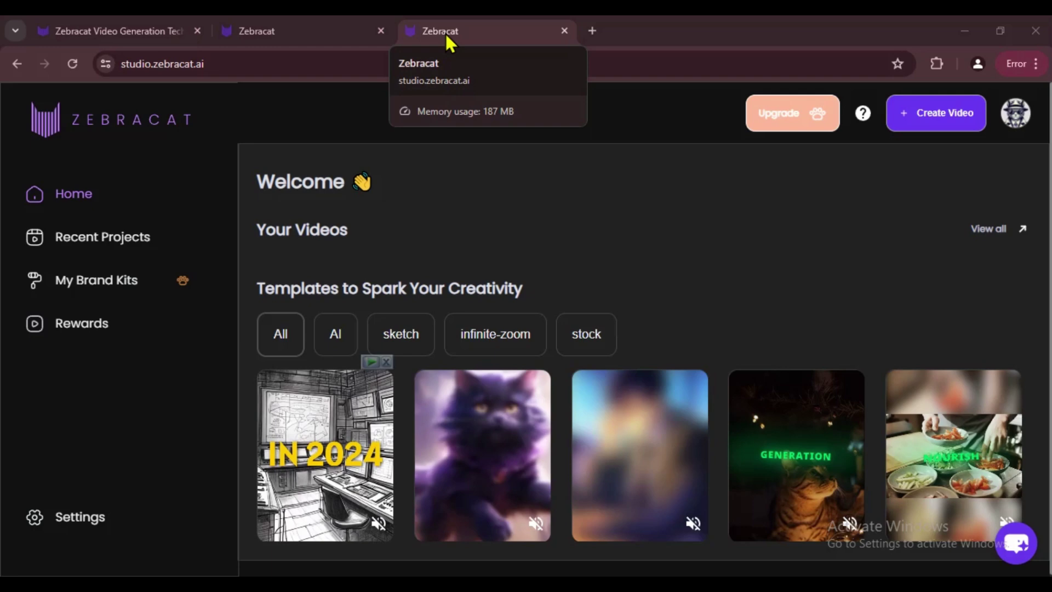
left_click(940, 119)
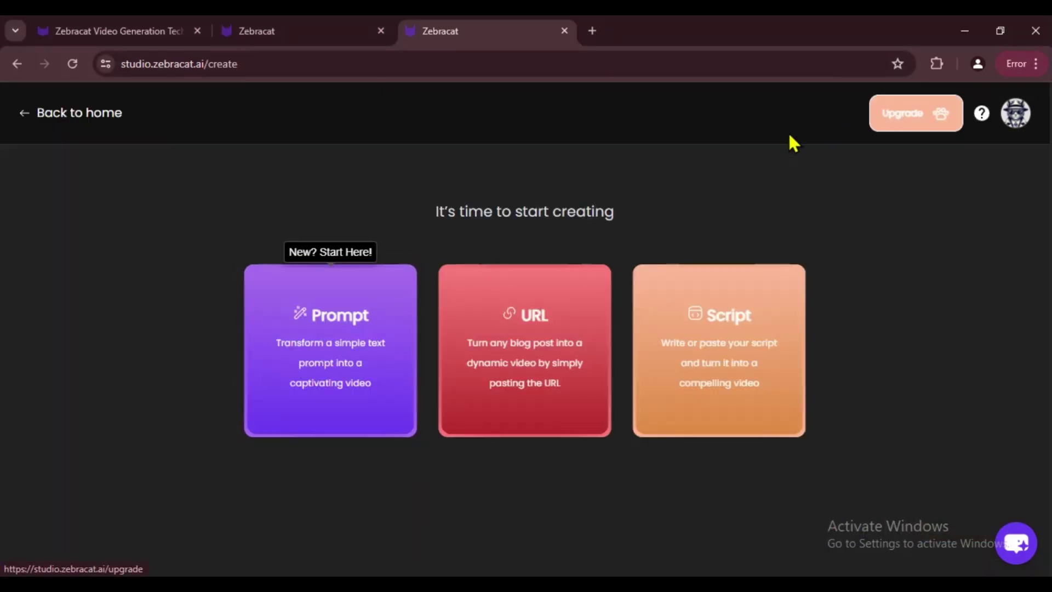
left_click(345, 374)
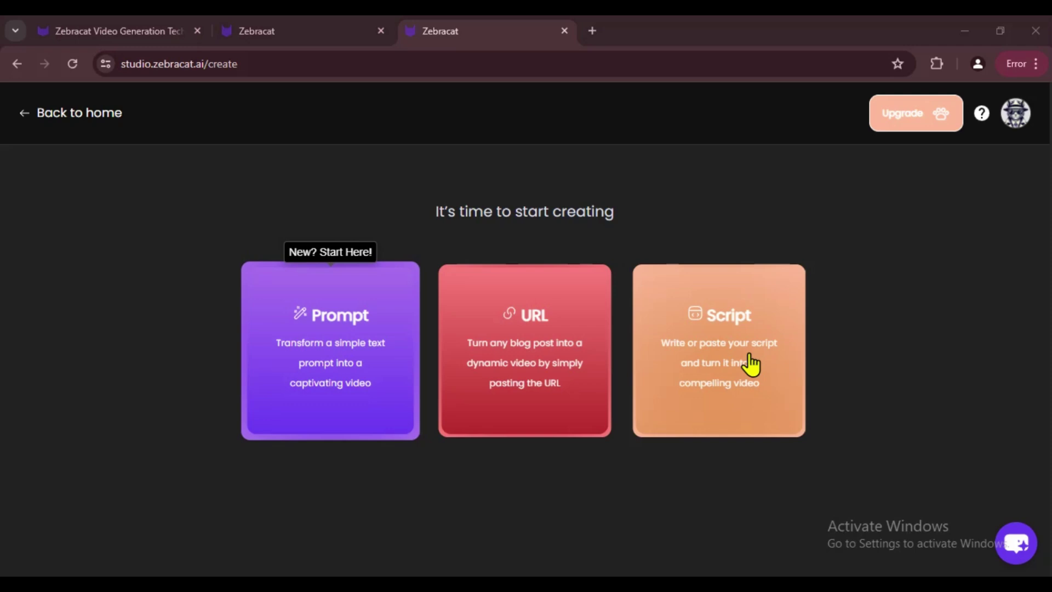
- Start a prompt video with the idea 'top 10 stages of Ai'
left_click(345, 351)
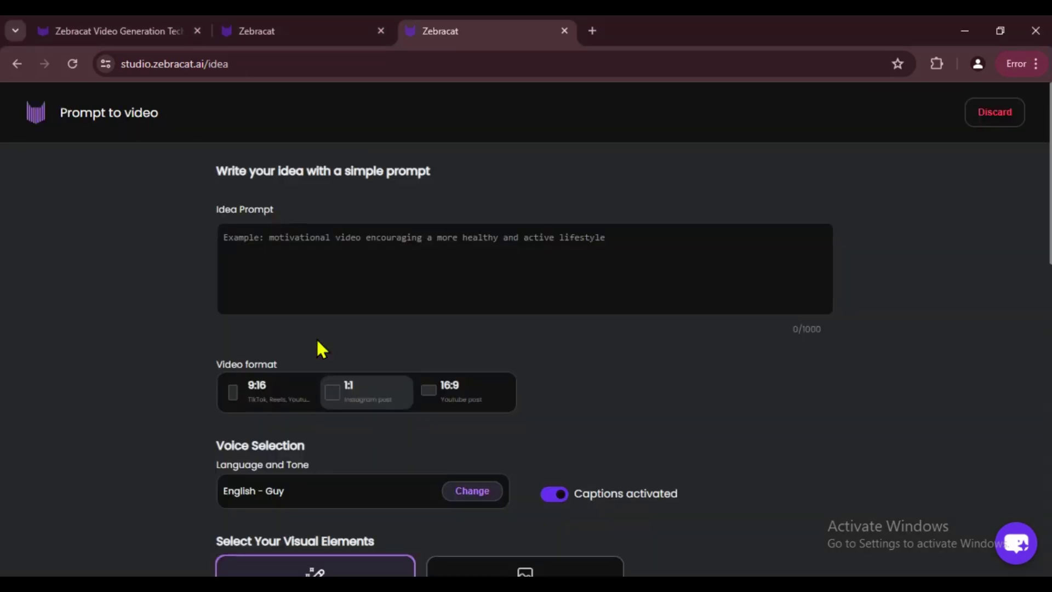
left_click(313, 244)
type("t")
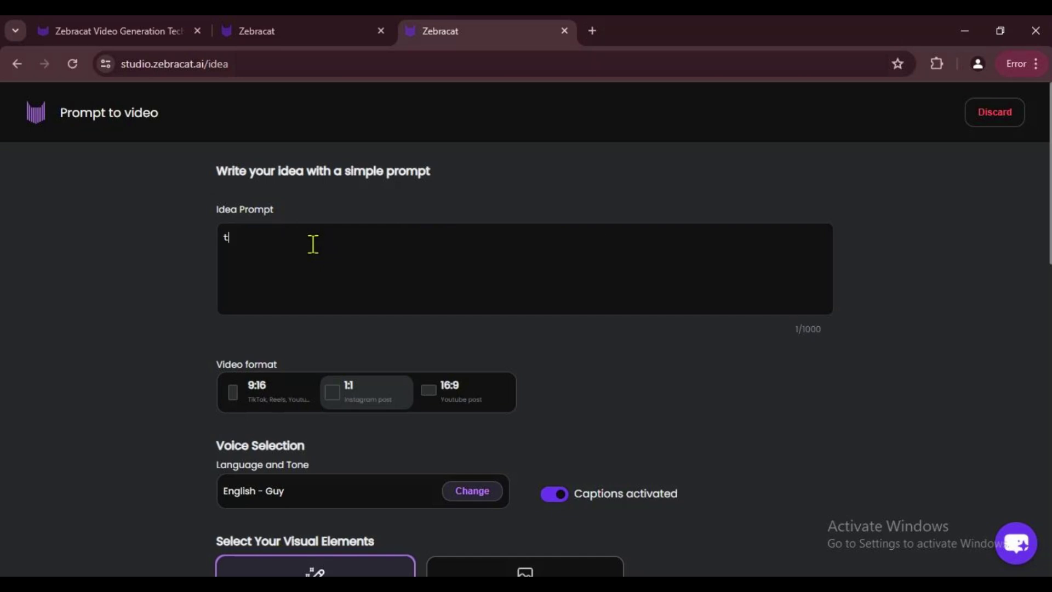
type("op 10 stages of Ai")
- Set the video format to 16:9 widescreen
left_click(259, 393)
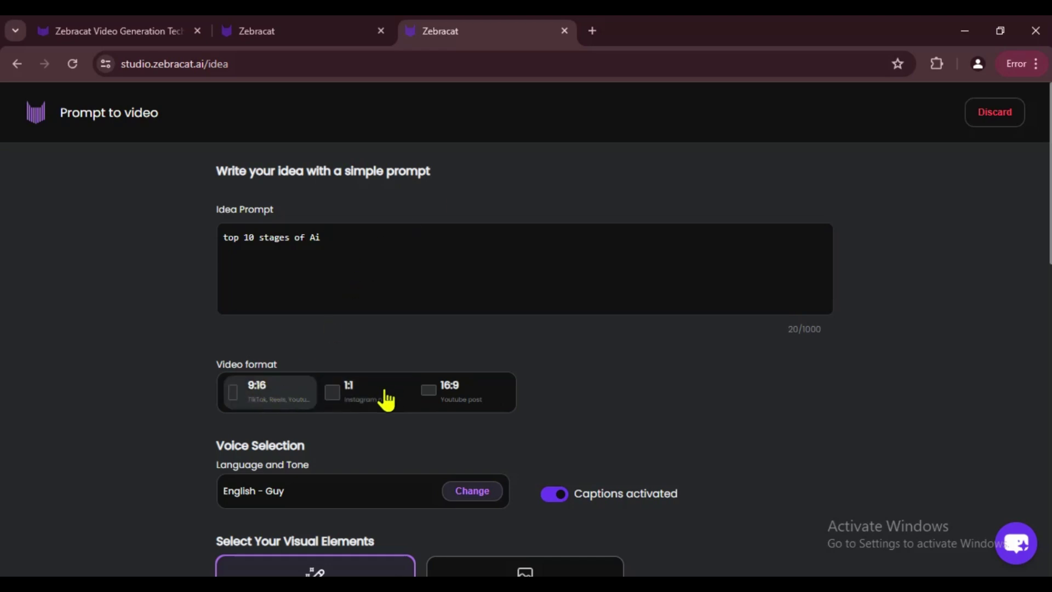
left_click(370, 398)
left_click(464, 402)
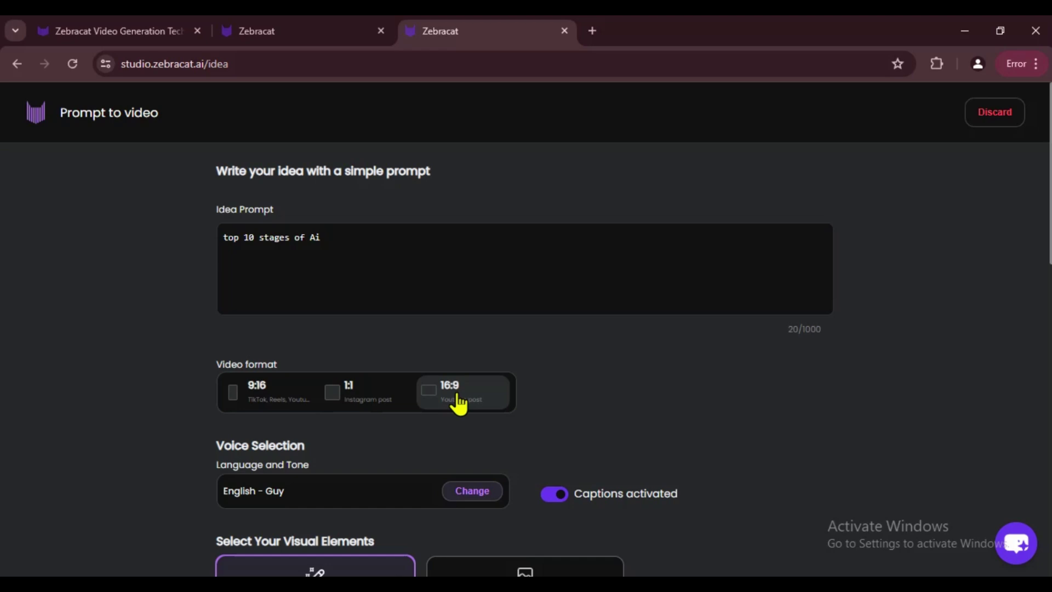
- Filter to ultra-realistic United States voices and select Sarah as the narrator
scroll(458, 401, "down", 3)
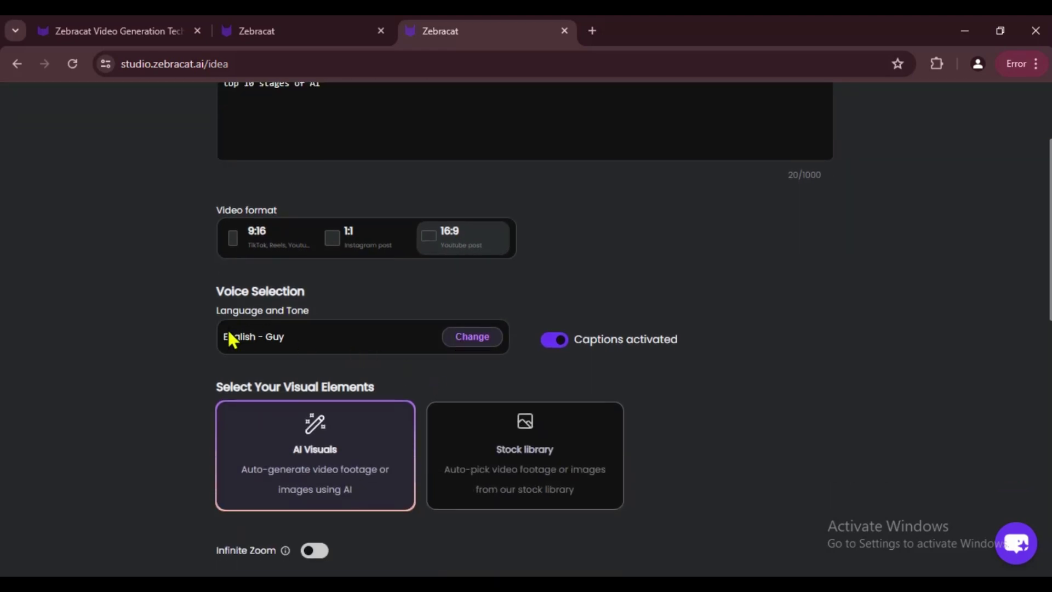
left_click(446, 341)
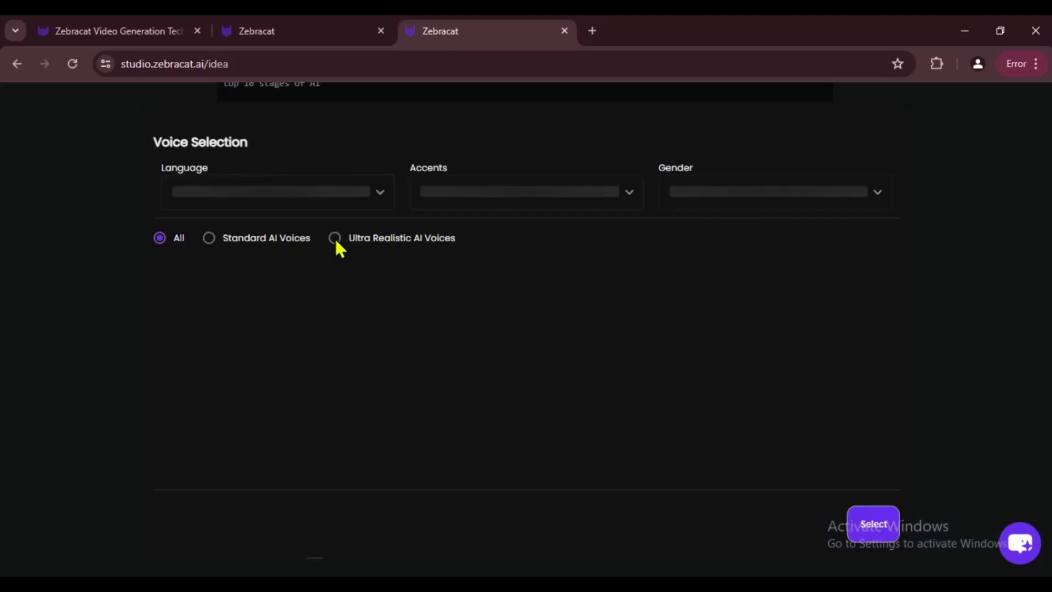
left_click(335, 238)
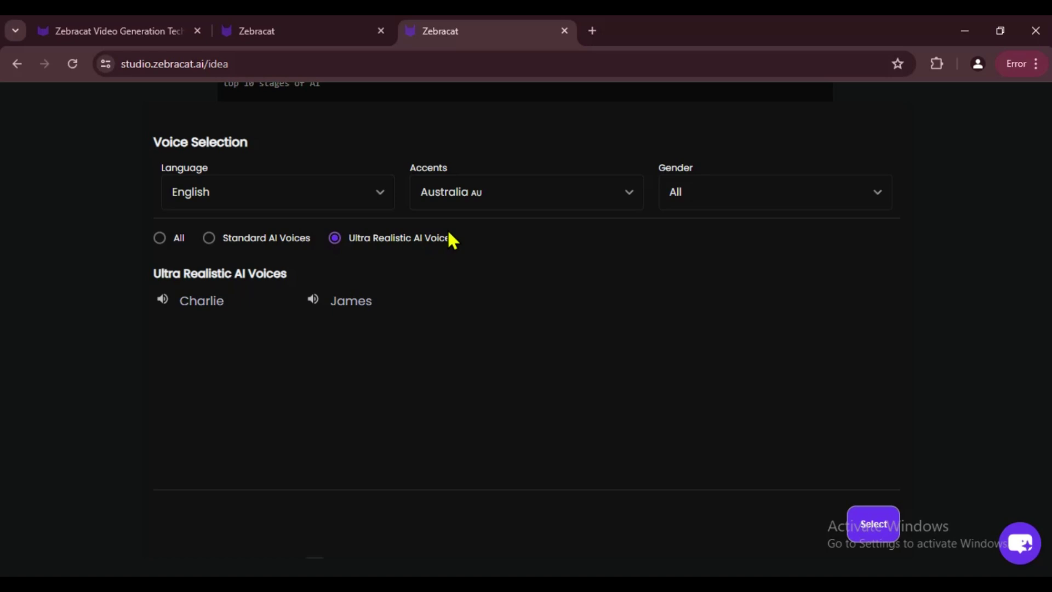
left_click(617, 196)
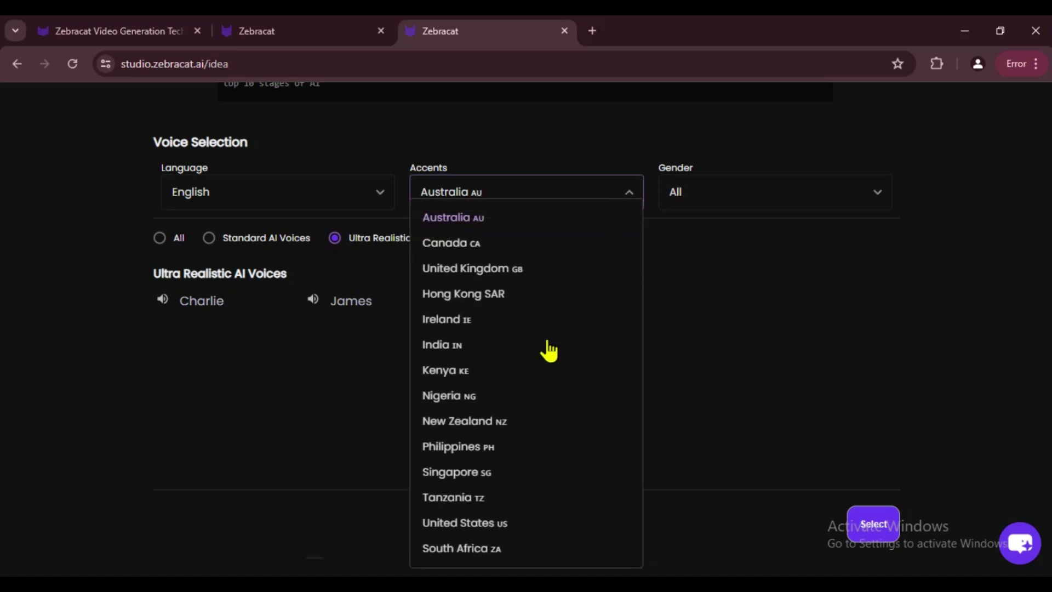
left_click(497, 525)
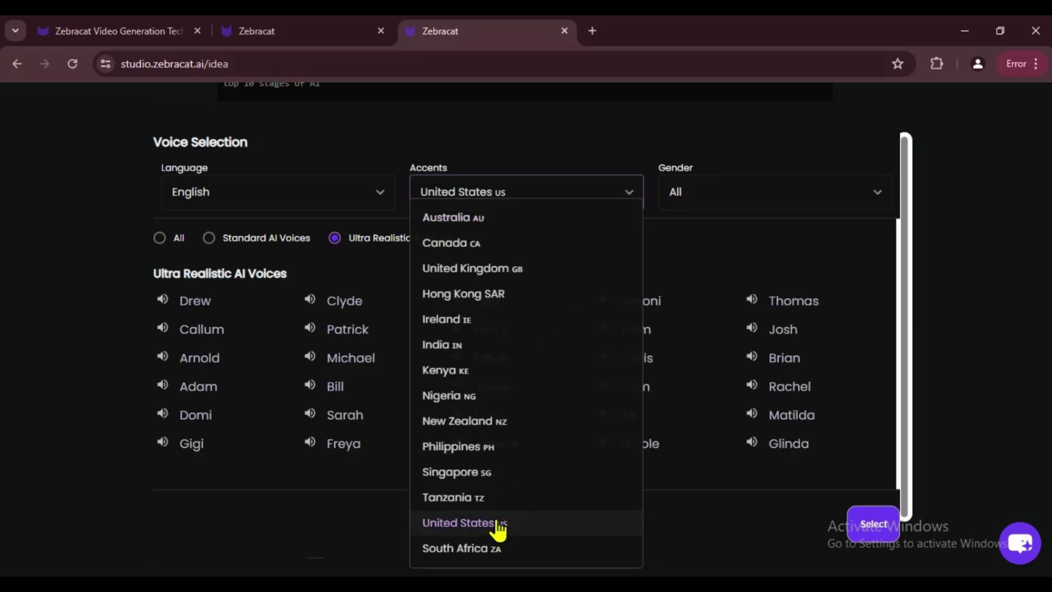
left_click(311, 414)
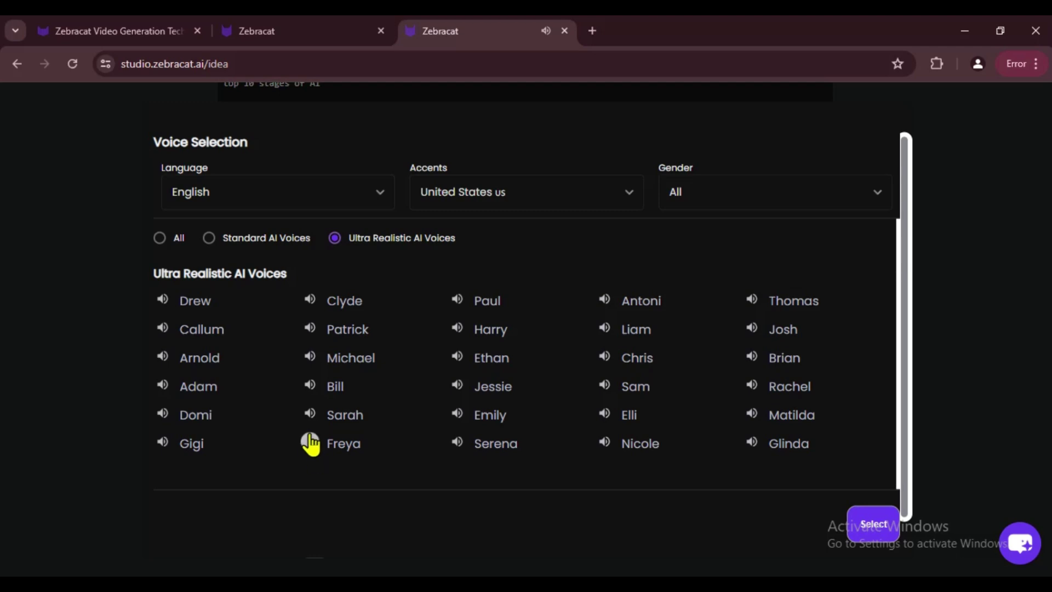
left_click(346, 420)
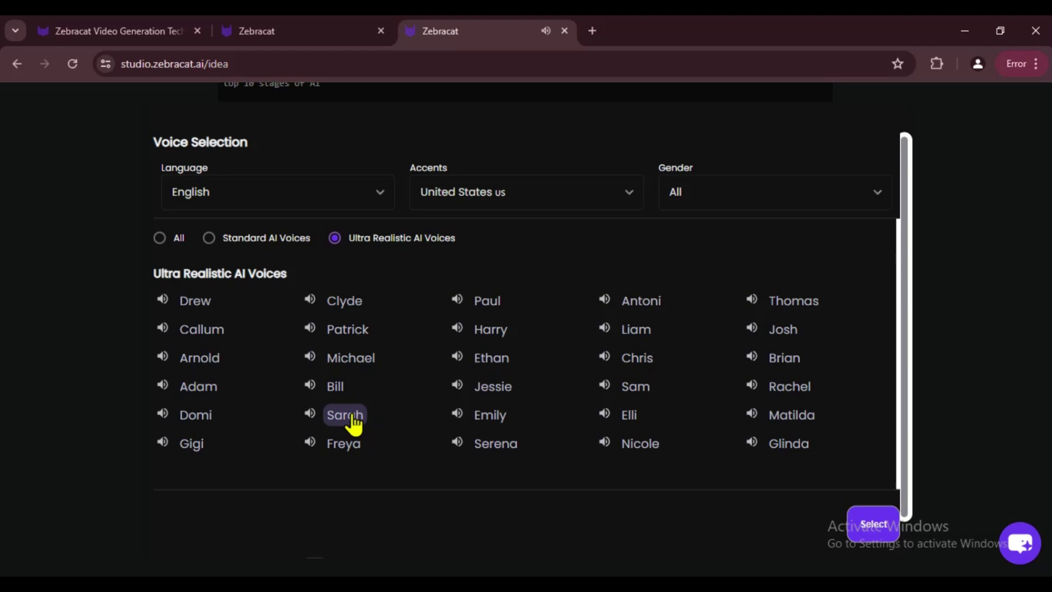
left_click(353, 415)
left_click(874, 525)
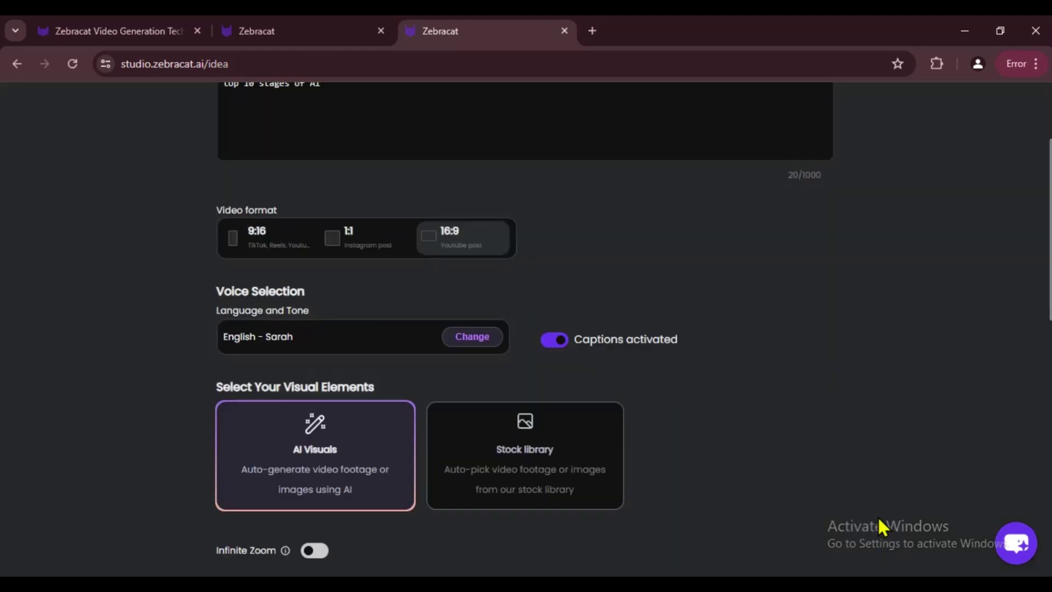
scroll(800, 477, "down", 3)
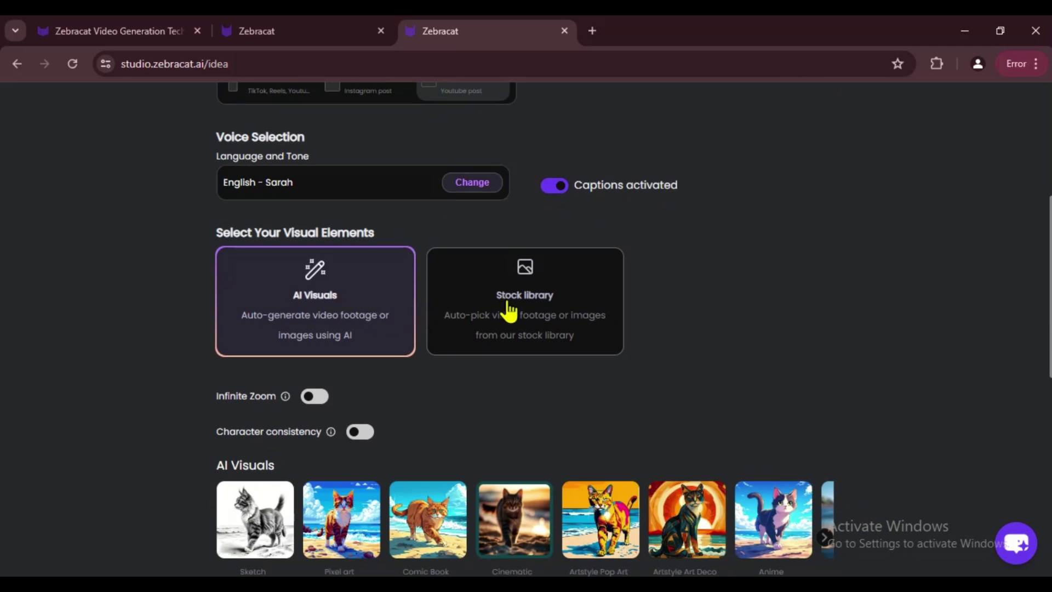
left_click(564, 309)
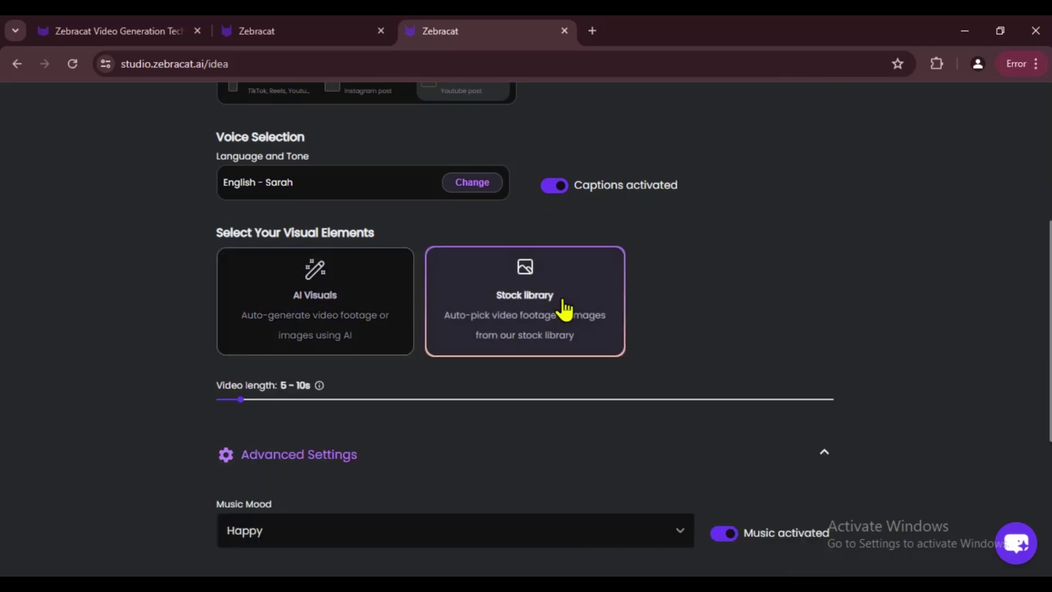
left_click(322, 298)
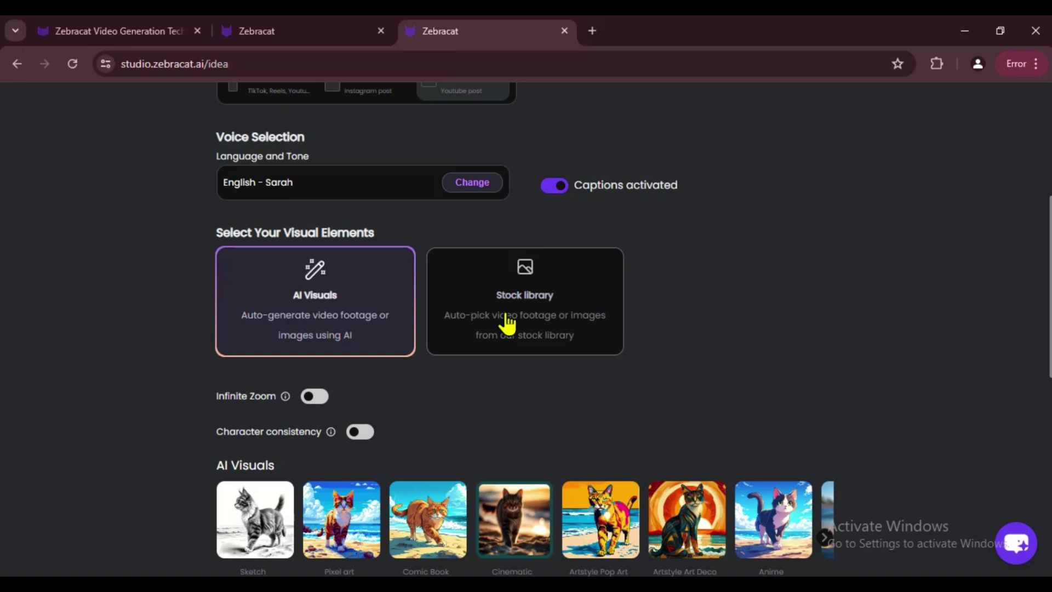
scroll(416, 316, "down", 3)
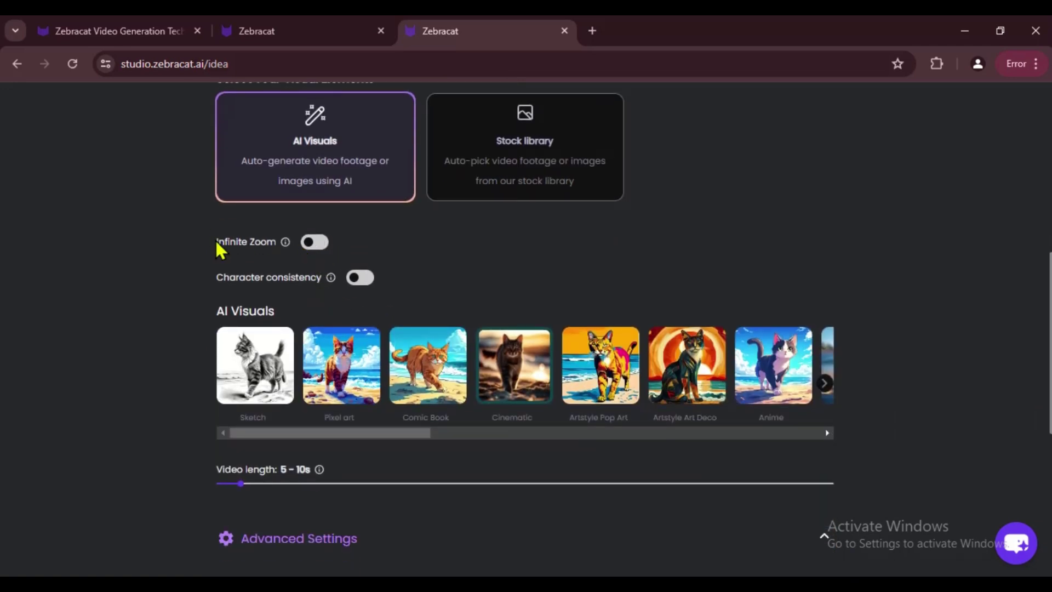
mouse_move(286, 244)
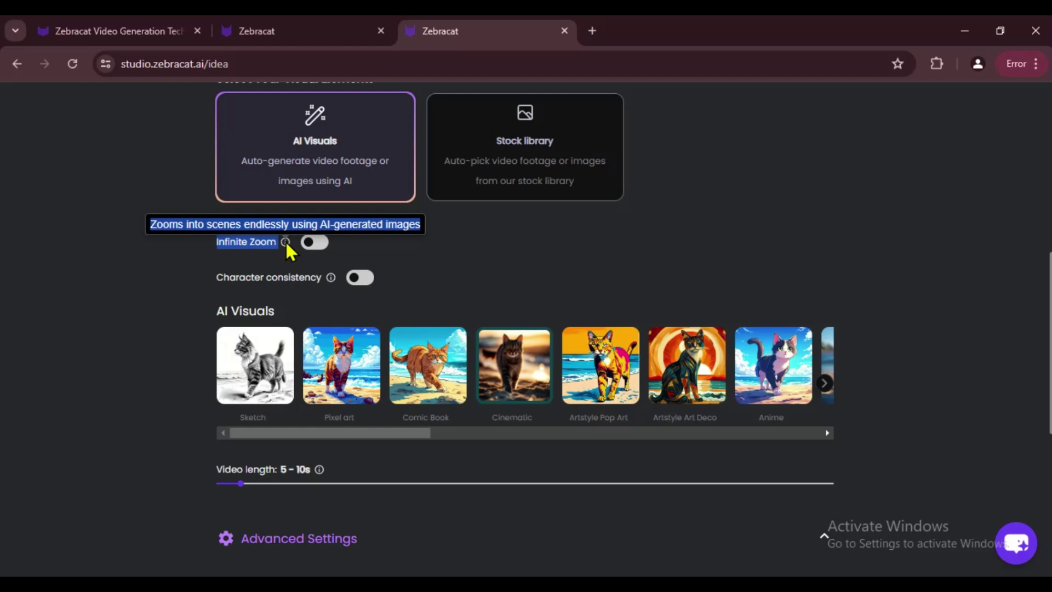
left_click(336, 265)
mouse_move(333, 280)
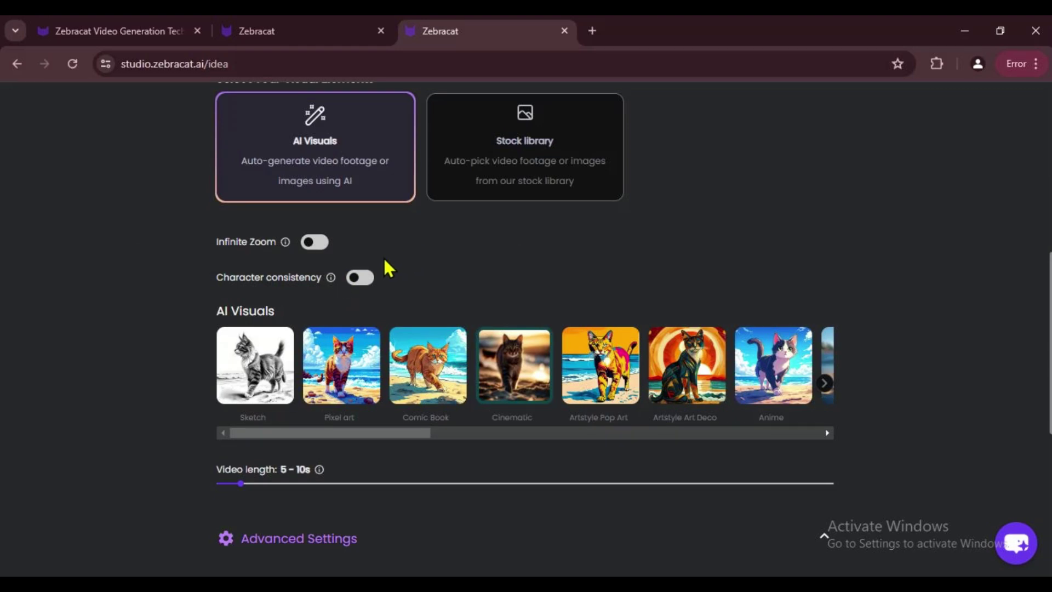
- Enable Infinite Zoom and browse the AI Visuals style gallery
left_click(314, 243)
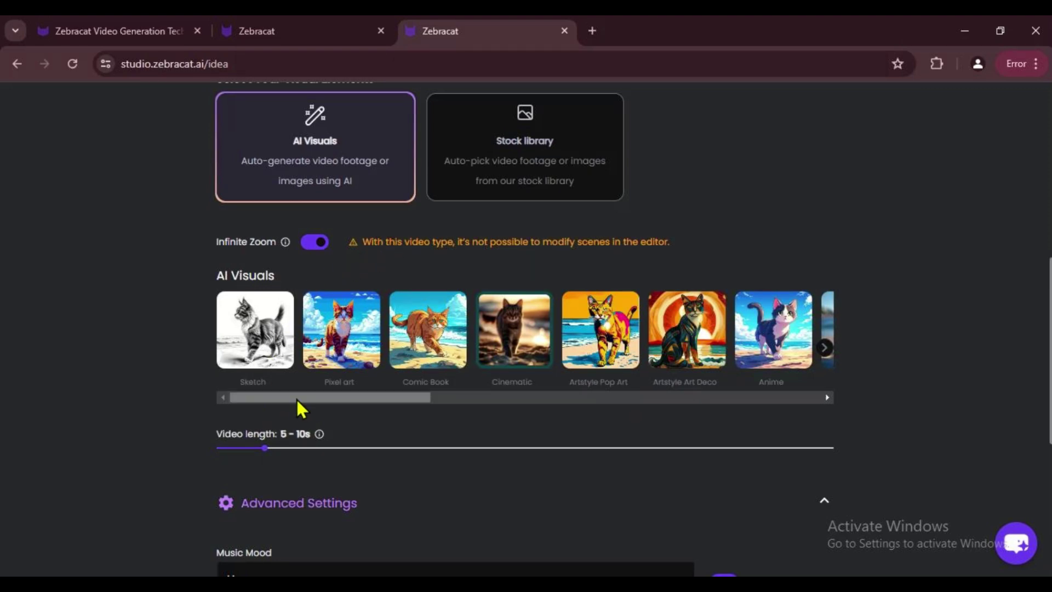
scroll(296, 394, "down", 1)
mouse_move(297, 321)
left_mouse_down()
mouse_move(743, 331)
mouse_move(263, 324)
left_mouse_up()
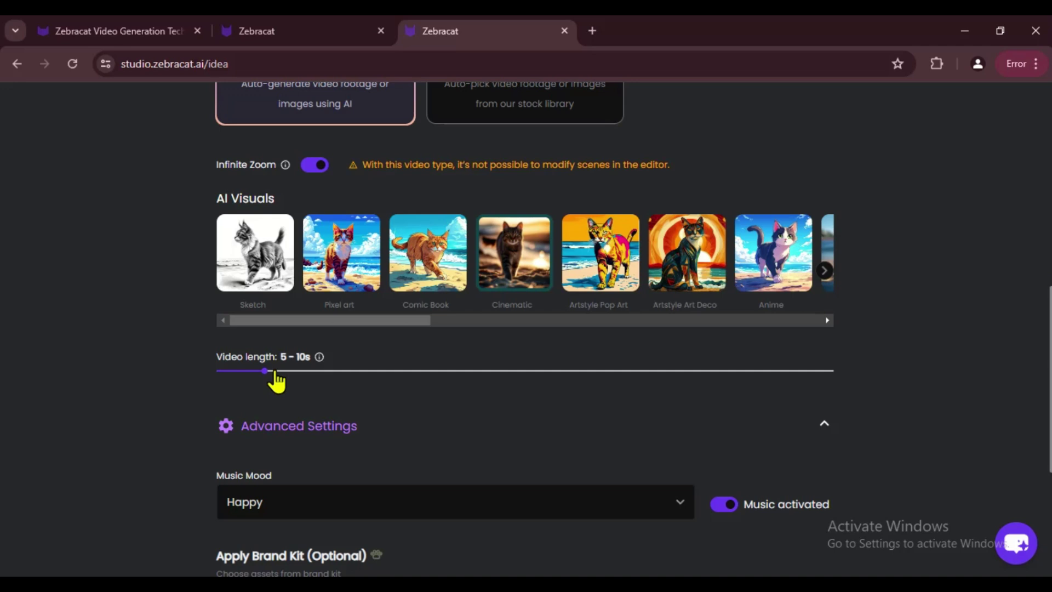
- Set the video length slider to 30 - 40s
left_click_drag(280, 377, 411, 377)
left_click_drag(614, 370, 570, 389)
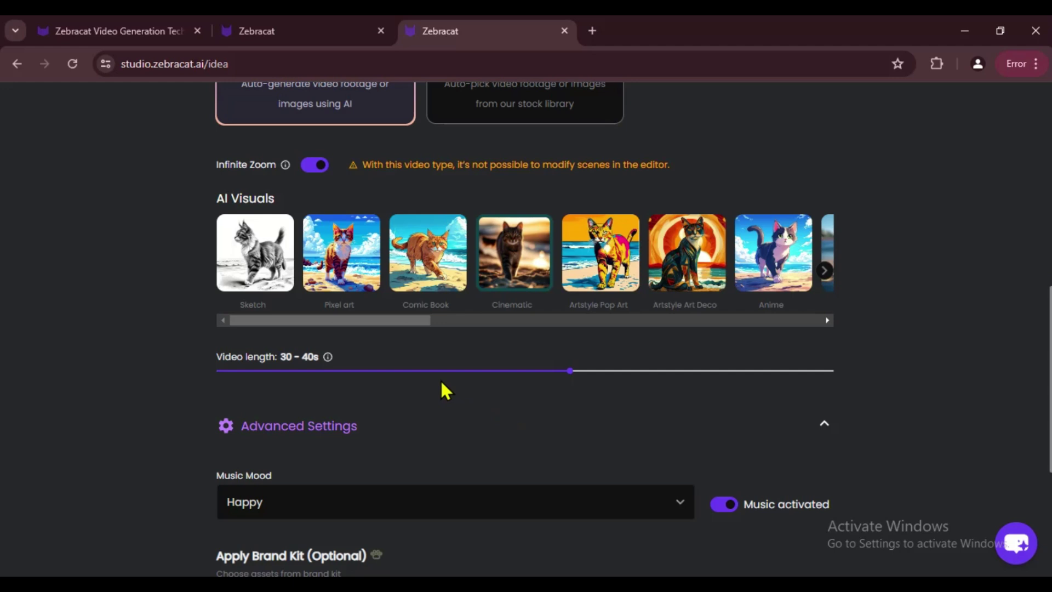
scroll(441, 381, "down", 3)
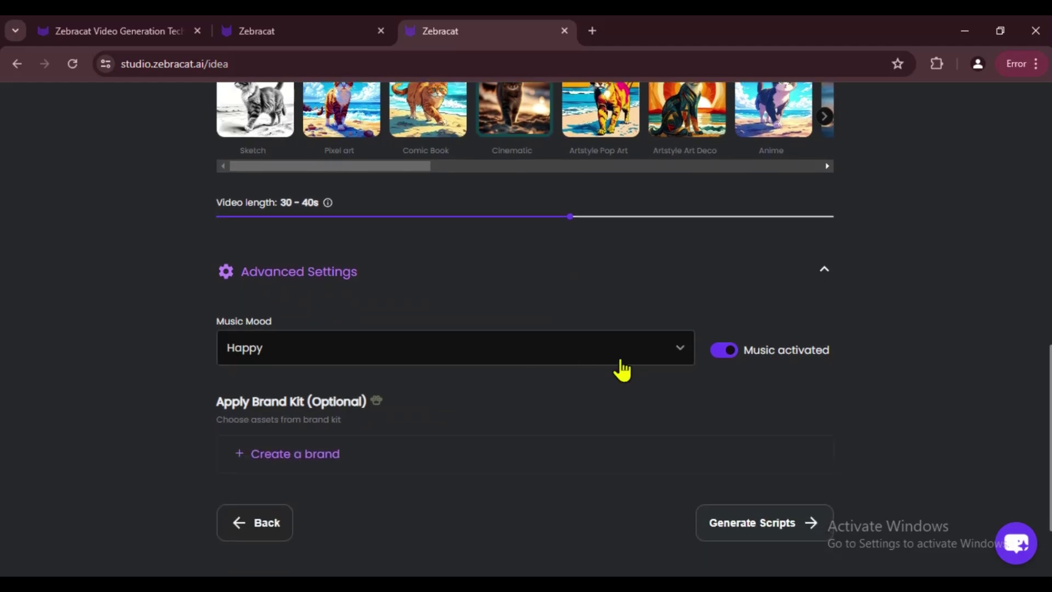
- Keep Happy as the music mood and switch background music off
left_click(671, 354)
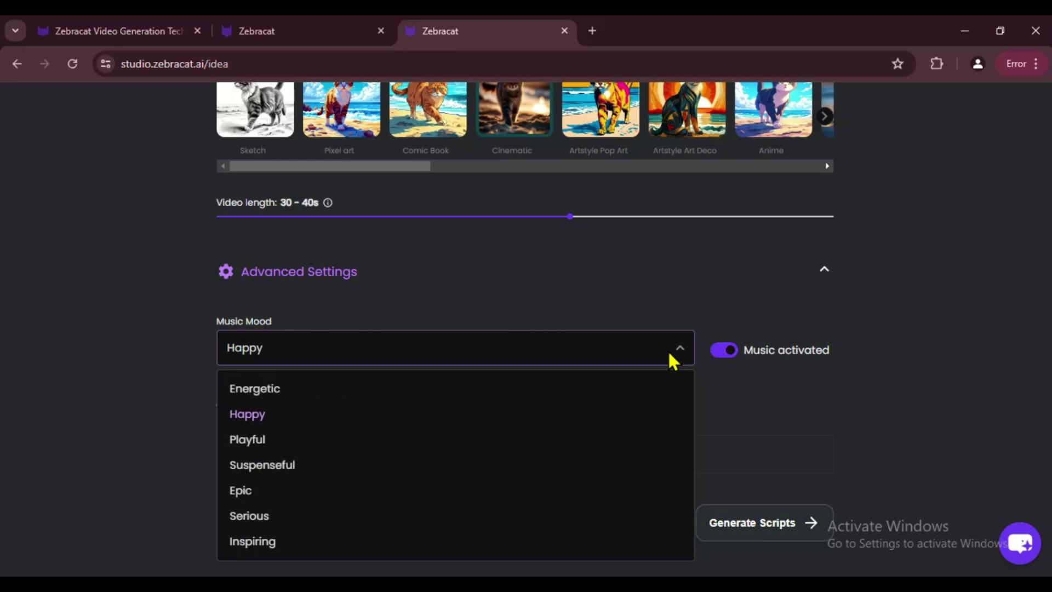
left_click(667, 350)
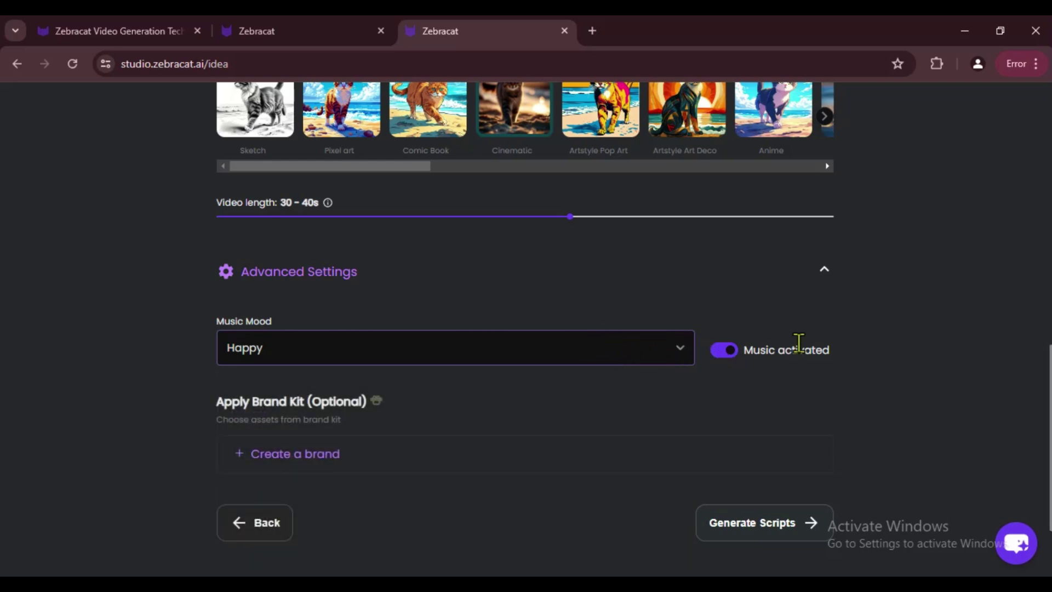
left_click(730, 355)
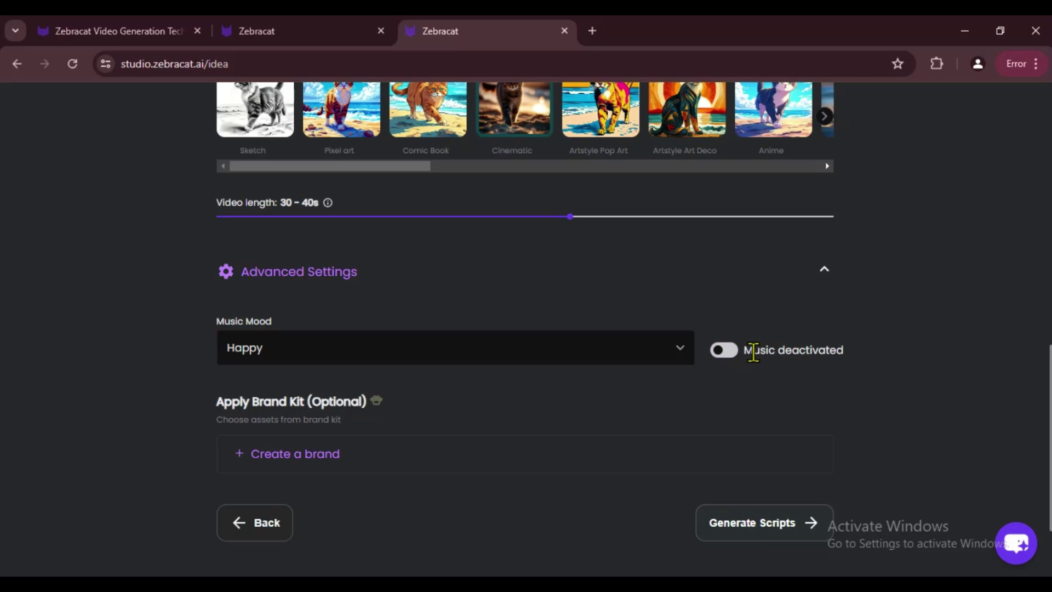
left_click_drag(744, 351, 818, 366)
left_click(805, 372)
scroll(722, 366, "down", 1)
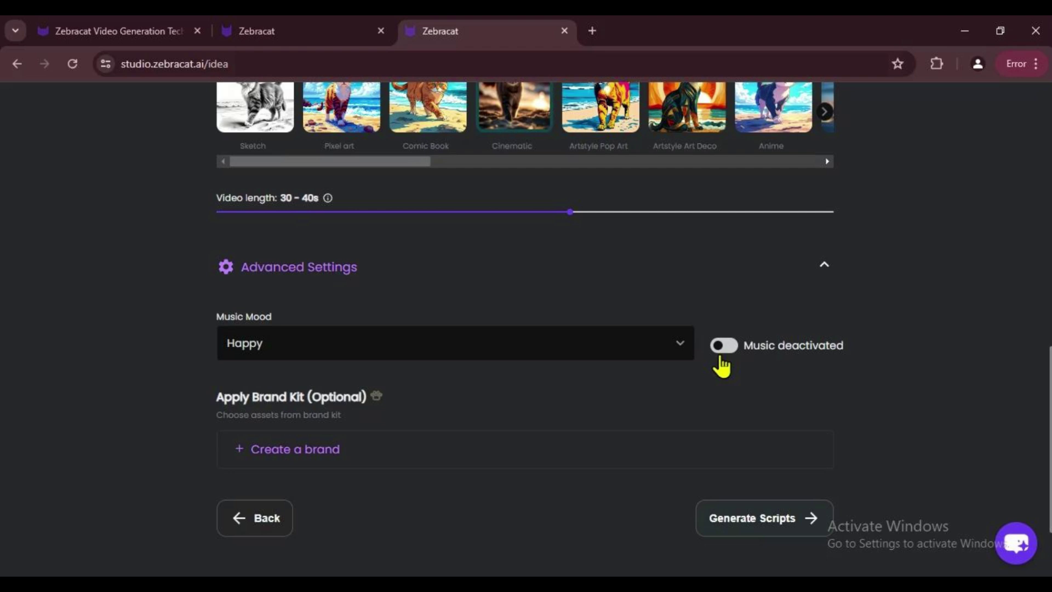
scroll(722, 366, "down", 2)
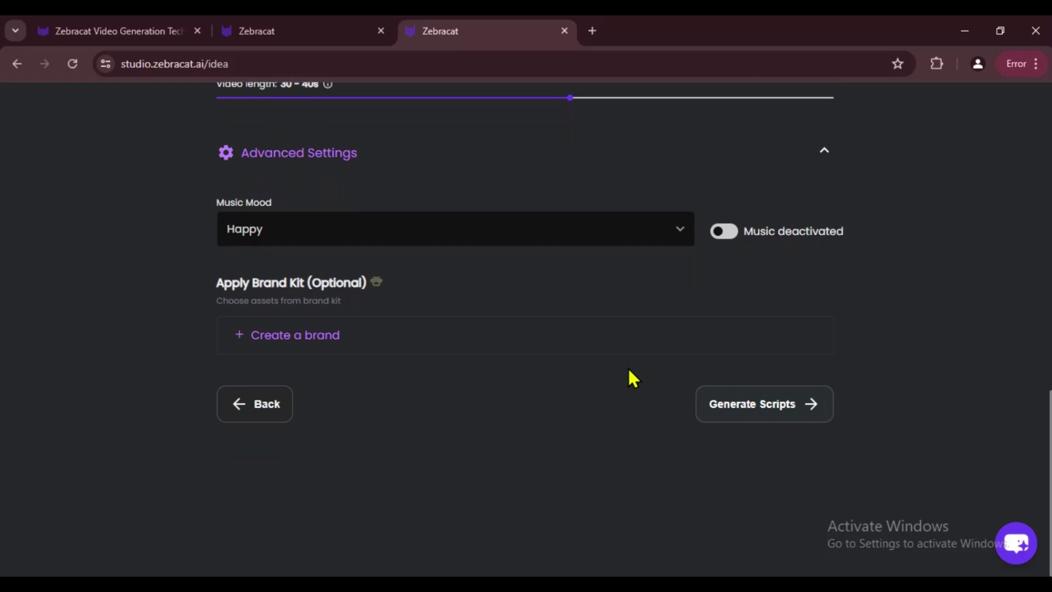
- Generate three scripts from the prompt and go back to Script 1
left_click(765, 408)
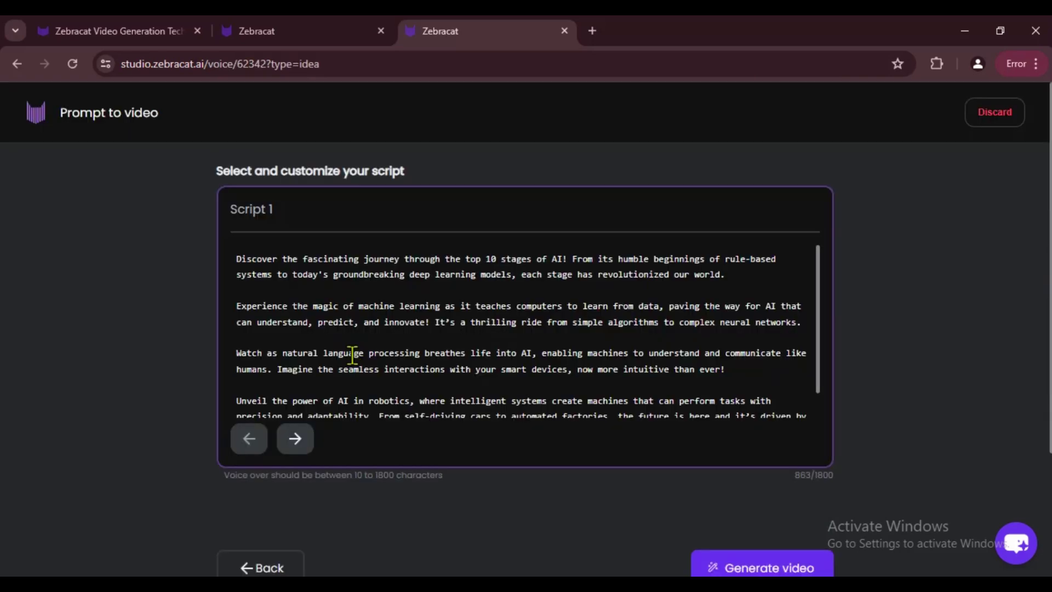
left_click(293, 438)
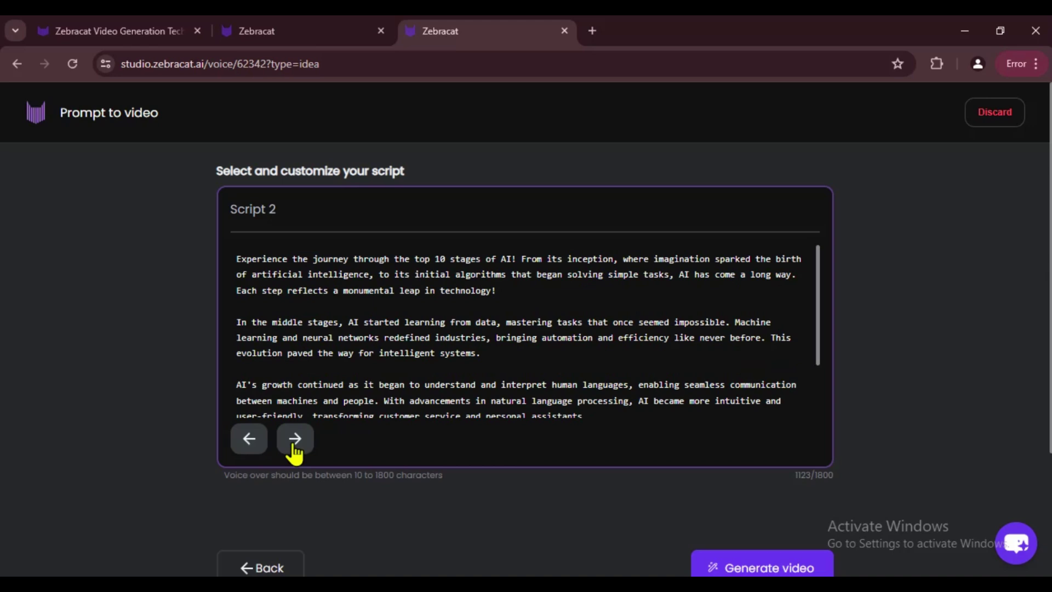
left_click(282, 438)
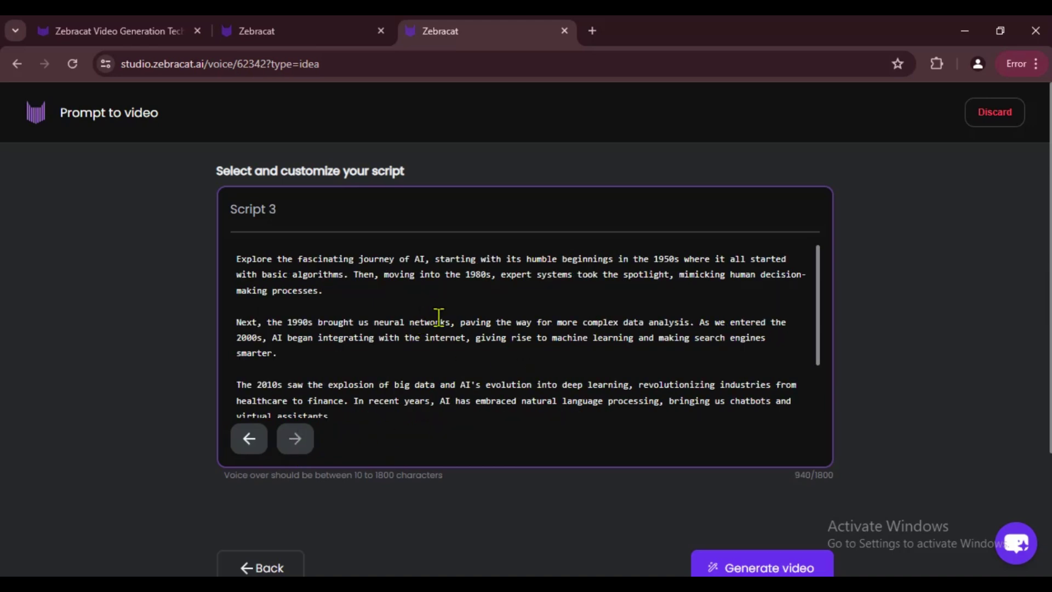
left_click(250, 438)
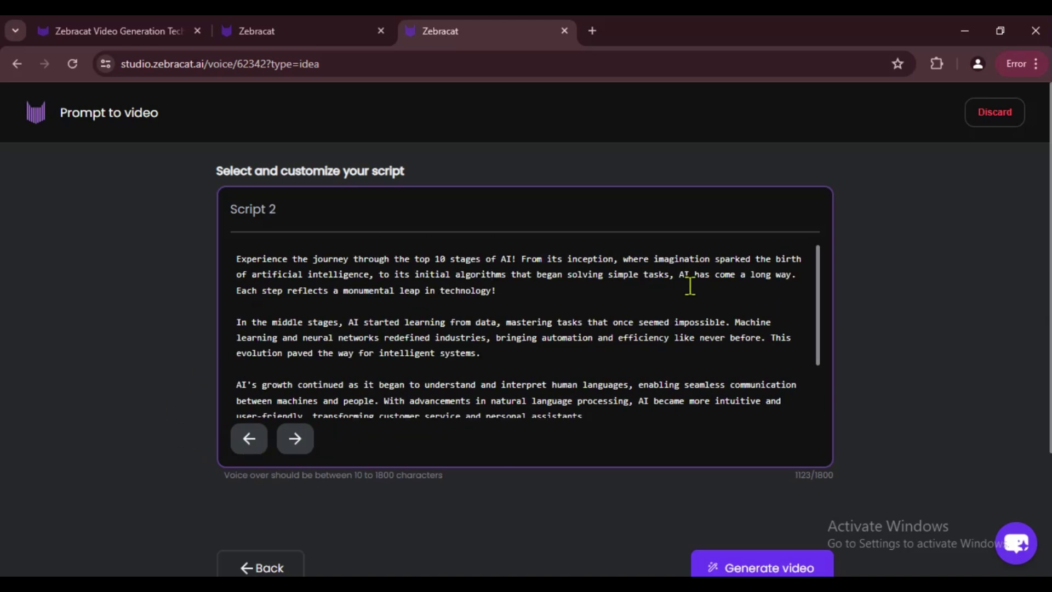
left_click(250, 438)
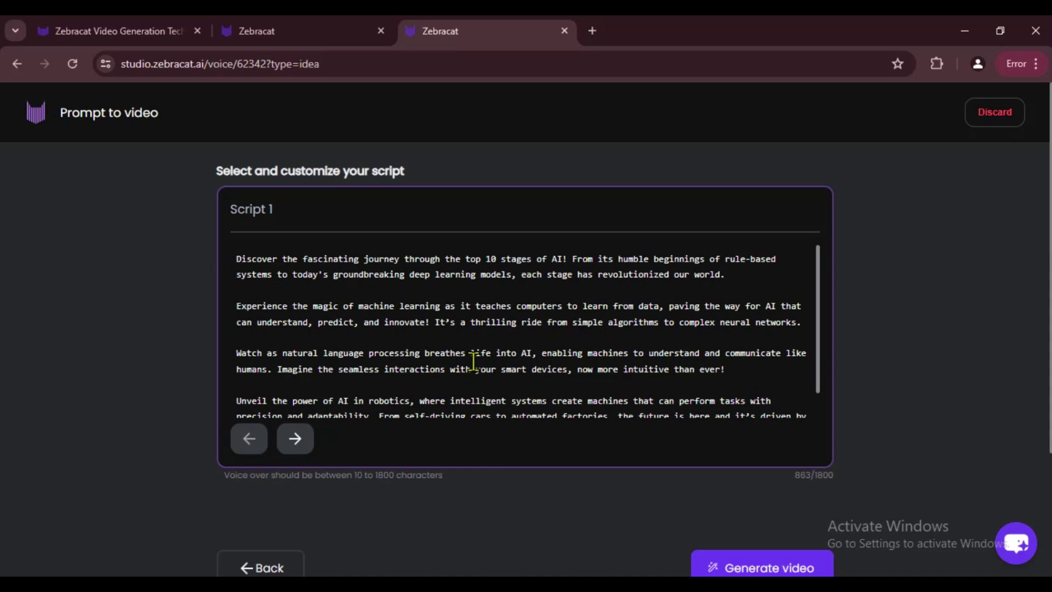
scroll(647, 318, "down", 1)
scroll(833, 378, "down", 3)
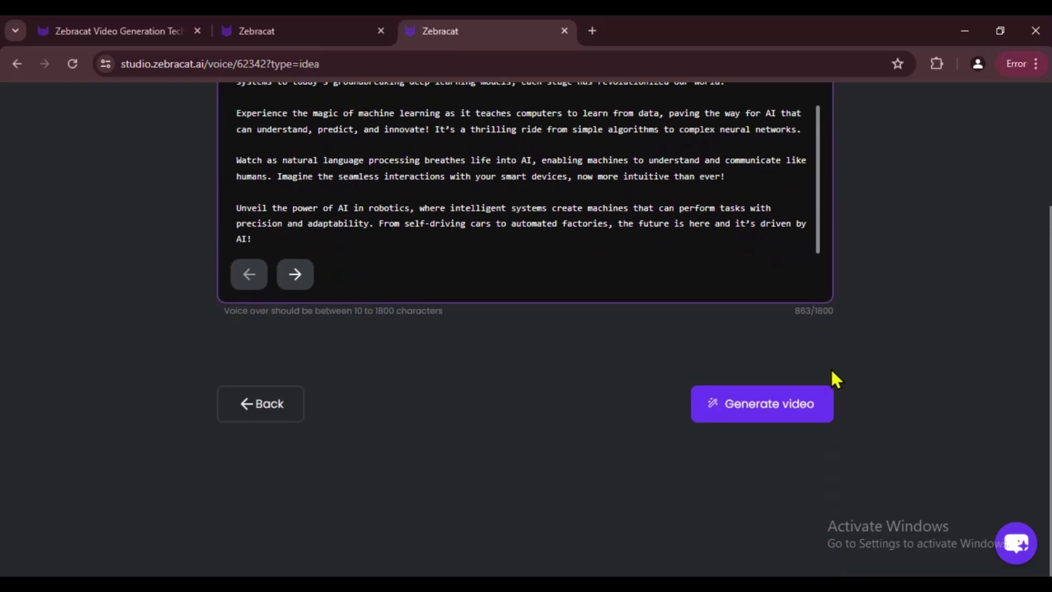
- Generate the video from Script 1 and play the 56-second preview
left_click(738, 411)
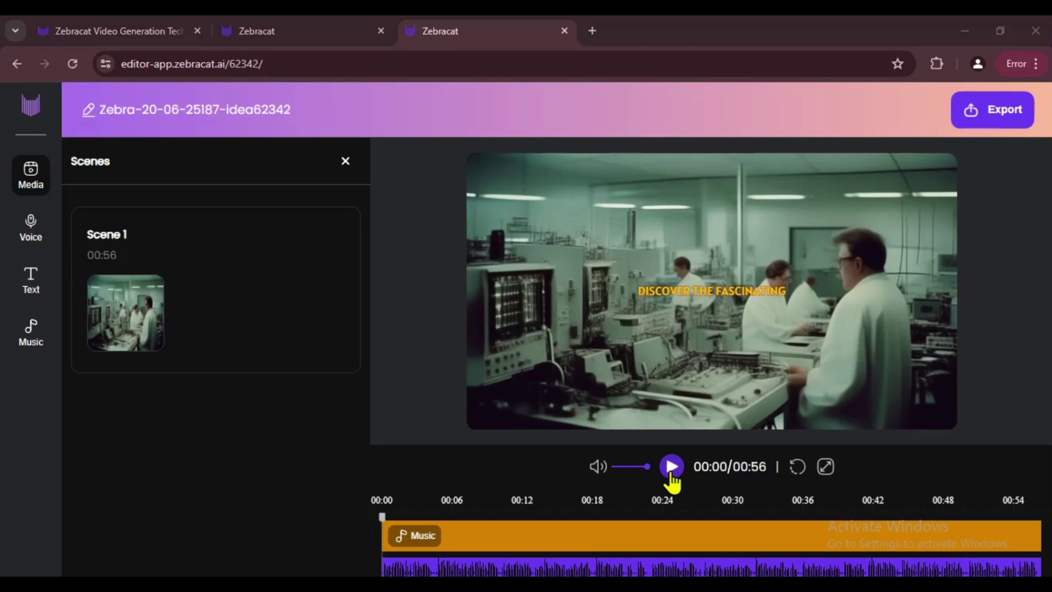
left_click(670, 470)
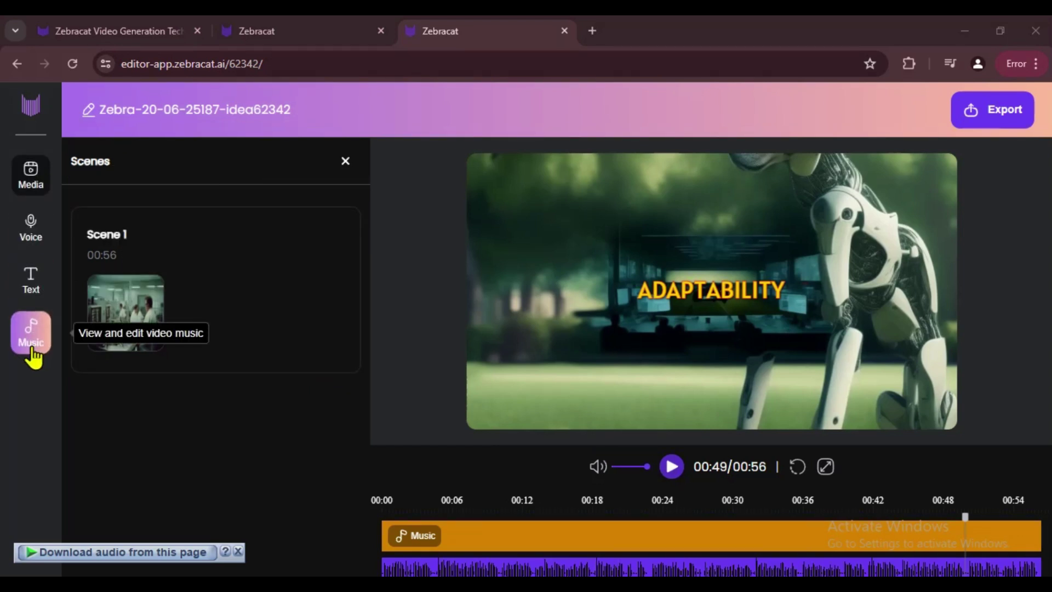
- Begin a new script-to-video project from the home page and copy the AI-in-everyday-life paragraph from WordPad
left_click(27, 107)
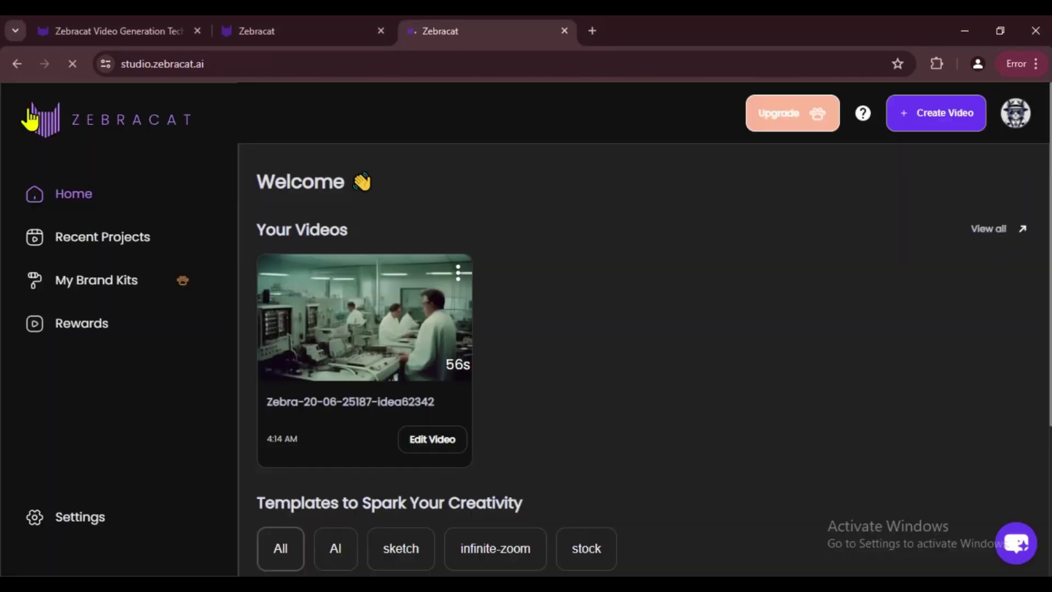
left_click(959, 115)
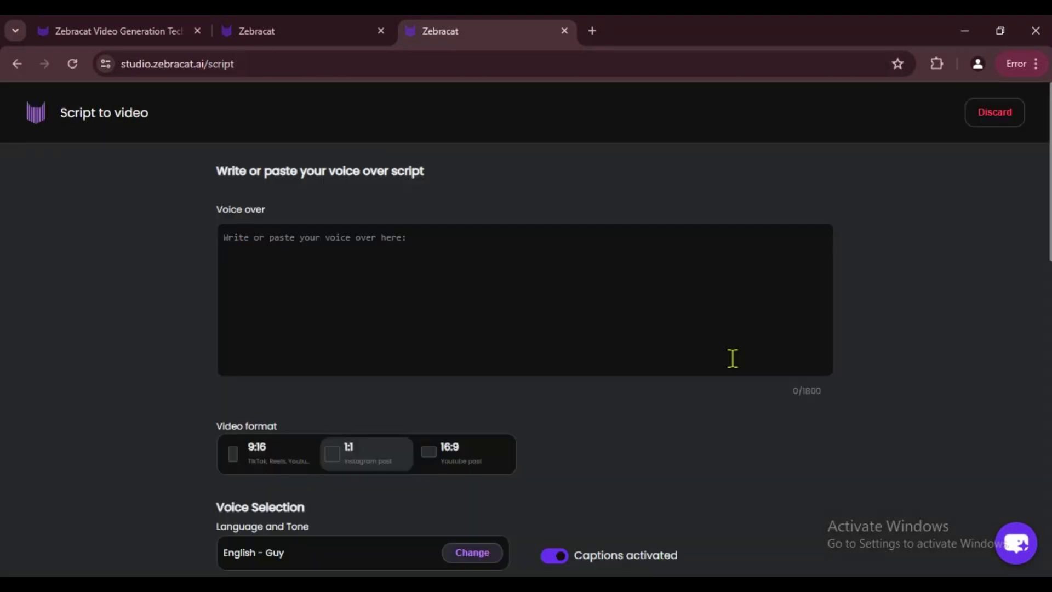
left_click(237, 240)
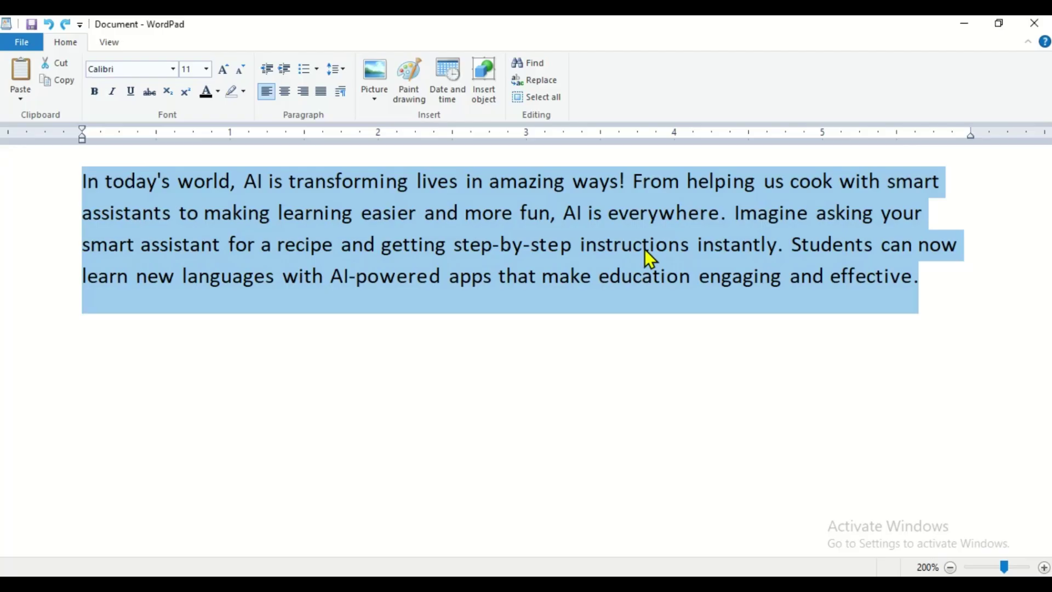
right_click(648, 255)
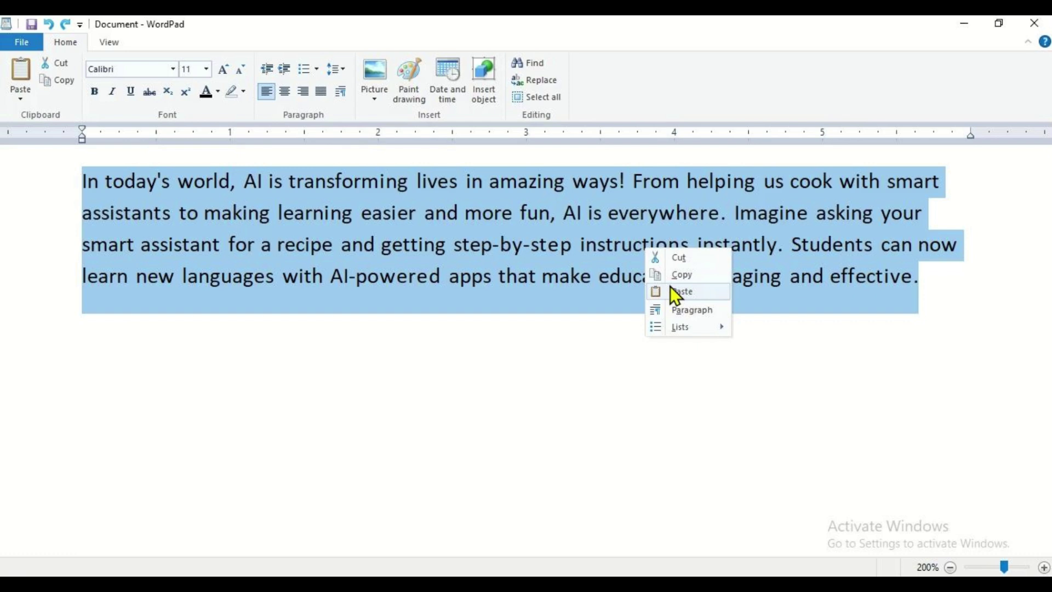
left_click(679, 275)
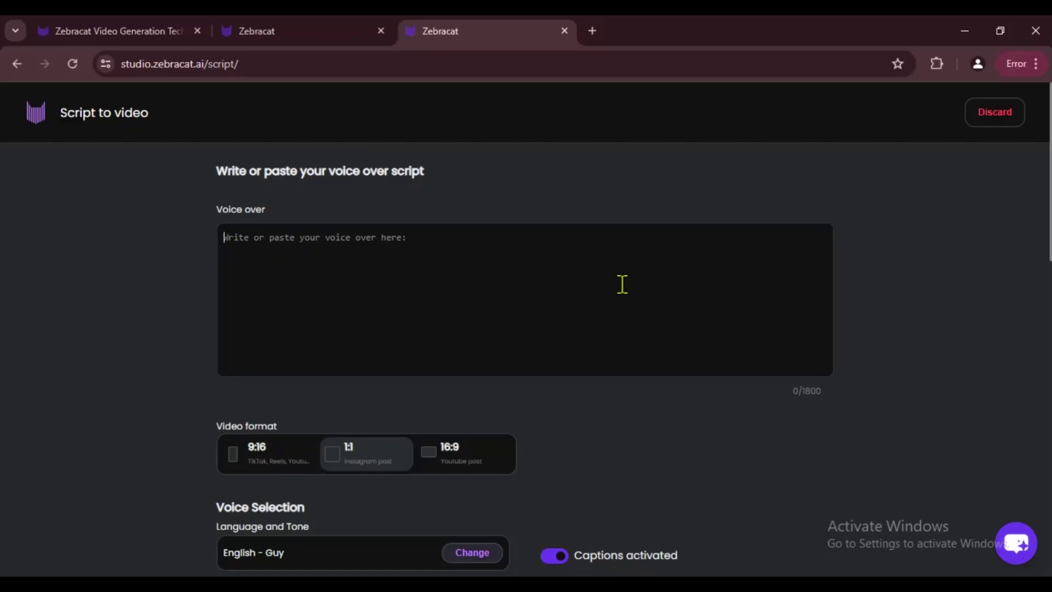
- Paste the 360-character paragraph as the voice-over and set the format to 9:16
key("ctrl+v")
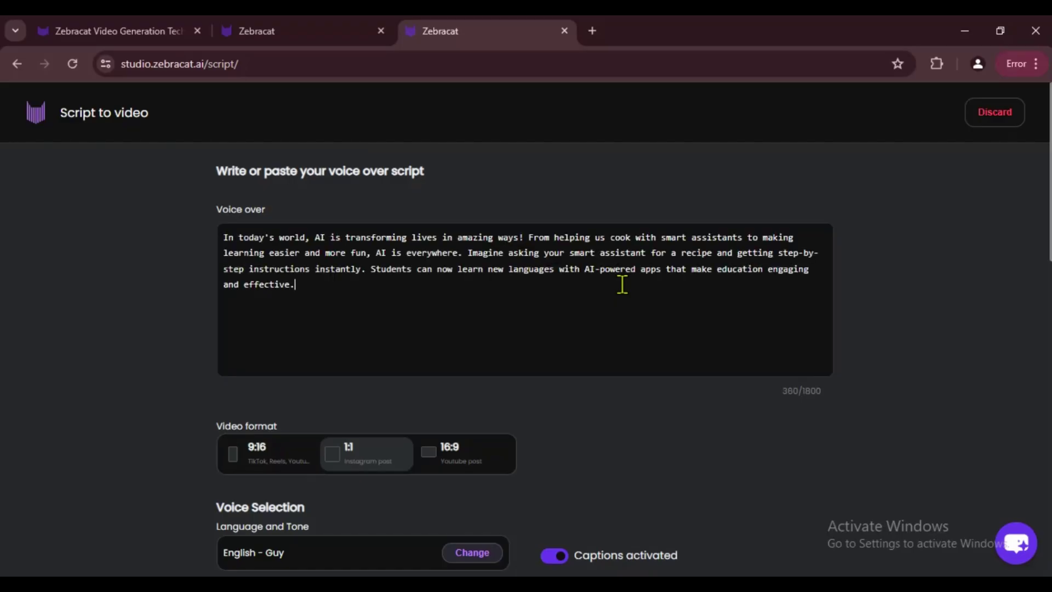
left_click(251, 460)
scroll(328, 384, "down", 4)
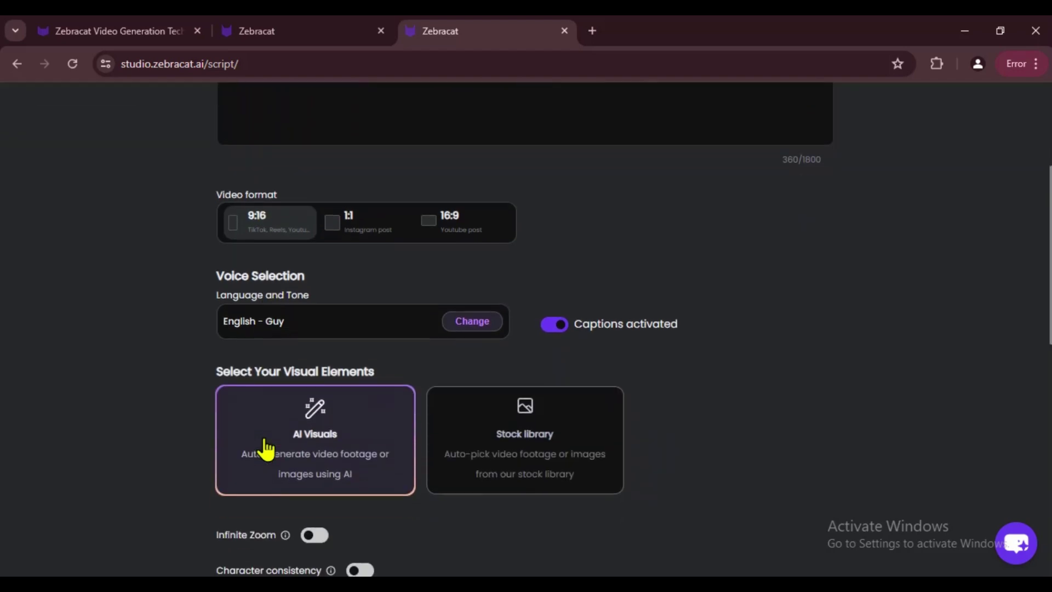
- Choose the Ultra Realistic United States voice Sarah as narrator
left_click(382, 332)
left_click(334, 237)
left_click(518, 194)
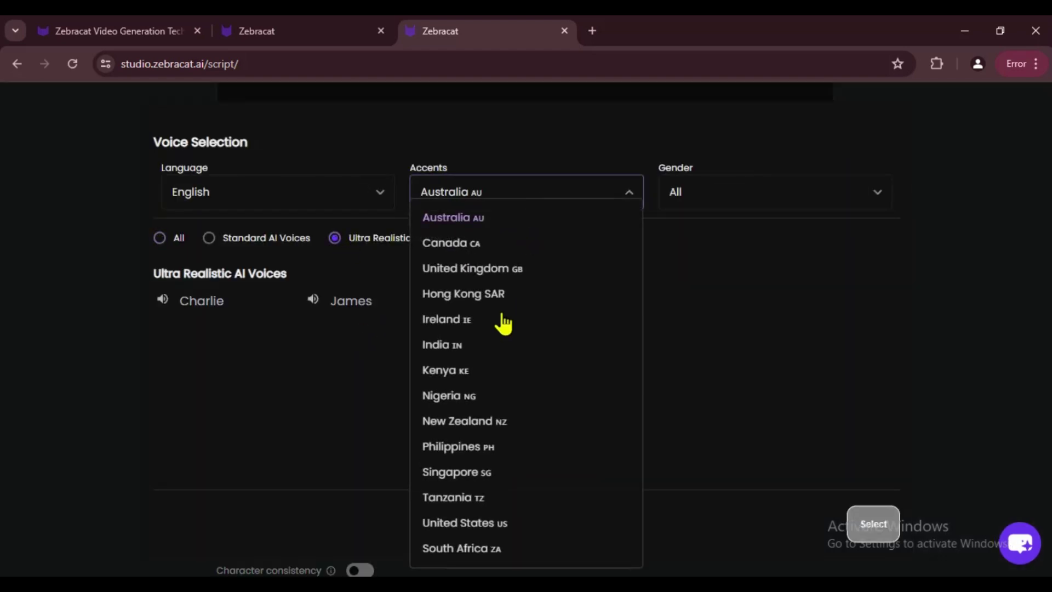
left_click(454, 523)
left_click(345, 415)
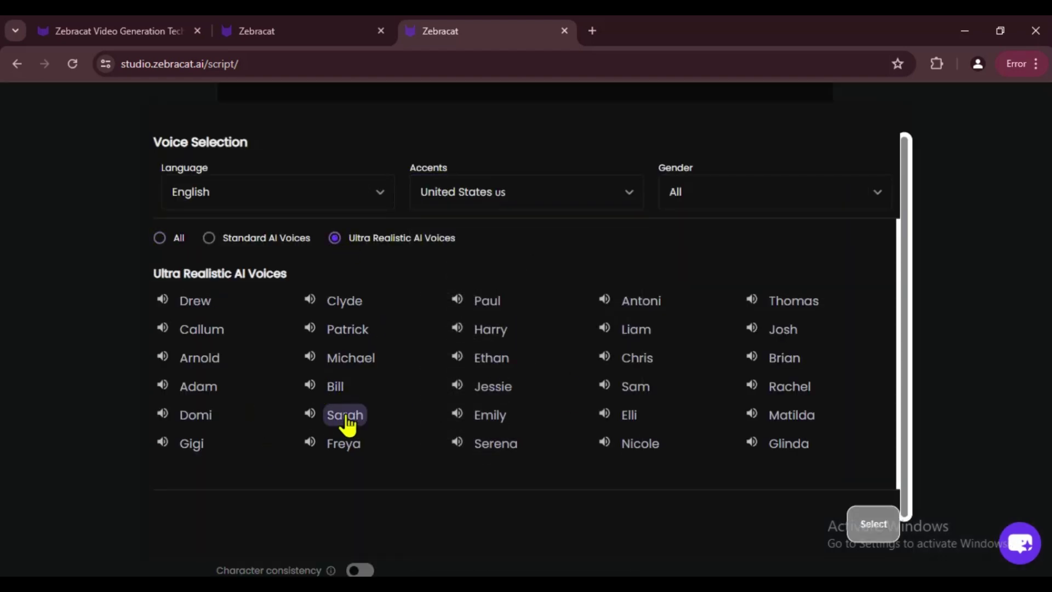
left_click(873, 524)
- Turn on Character consistency
scroll(405, 377, "down", 1)
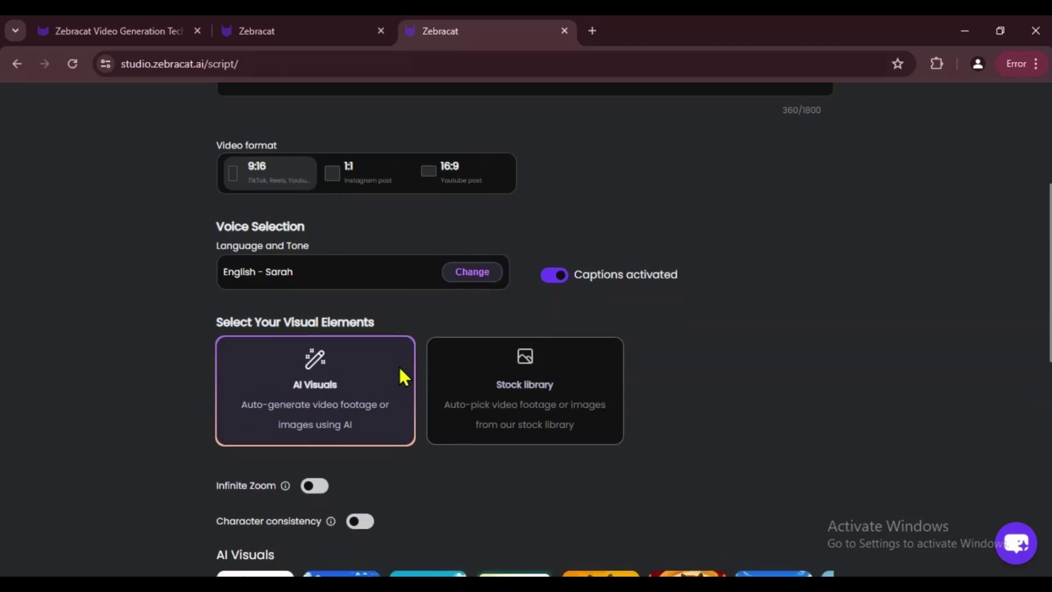
scroll(400, 368, "down", 1)
scroll(399, 368, "down", 3)
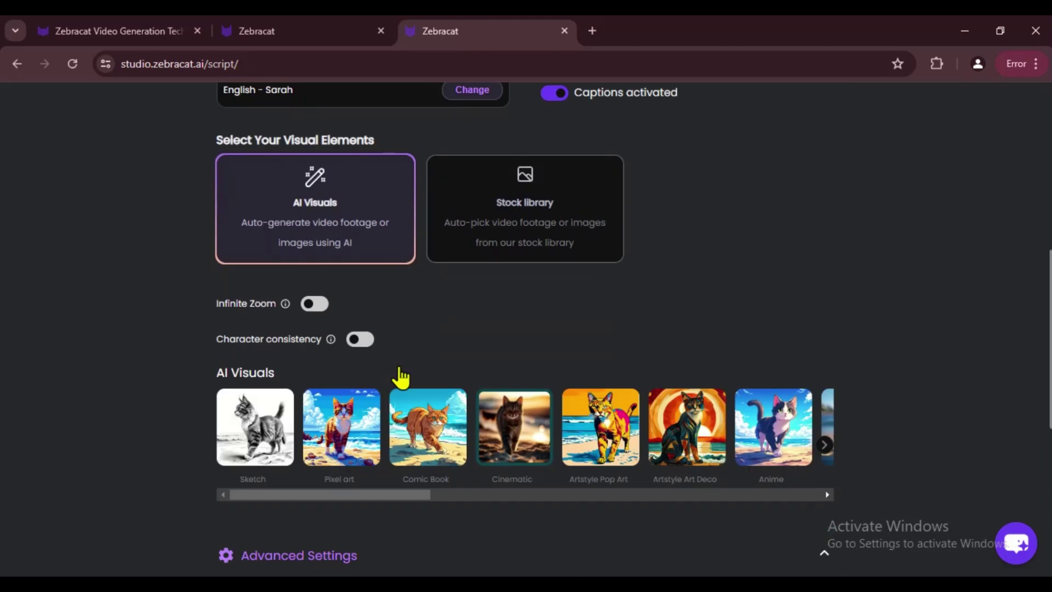
left_click(360, 340)
- Switch off background music in Advanced Settings
scroll(363, 339, "down", 3)
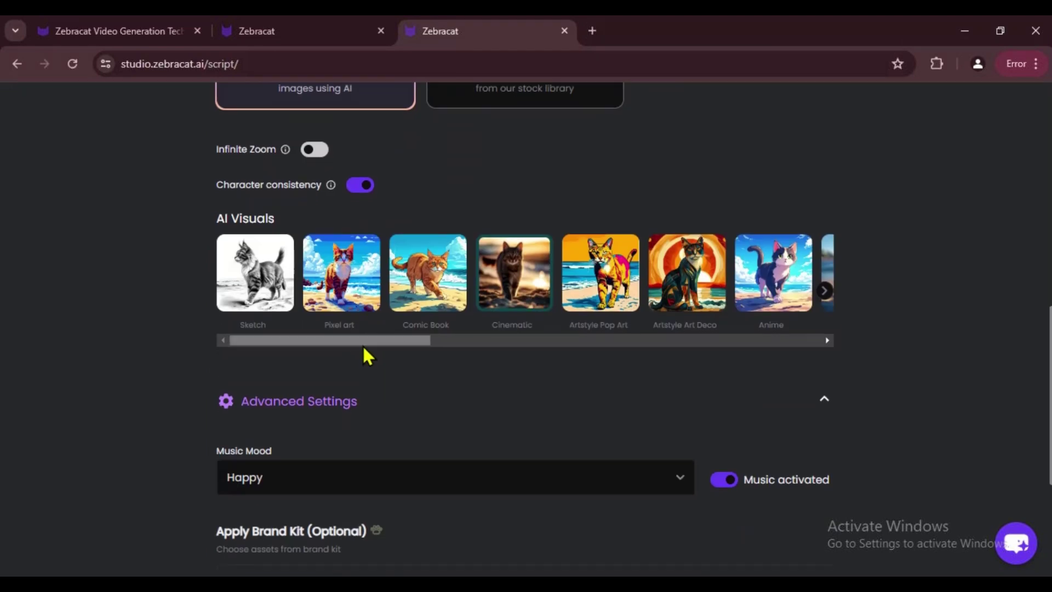
left_click_drag(363, 340, 628, 317)
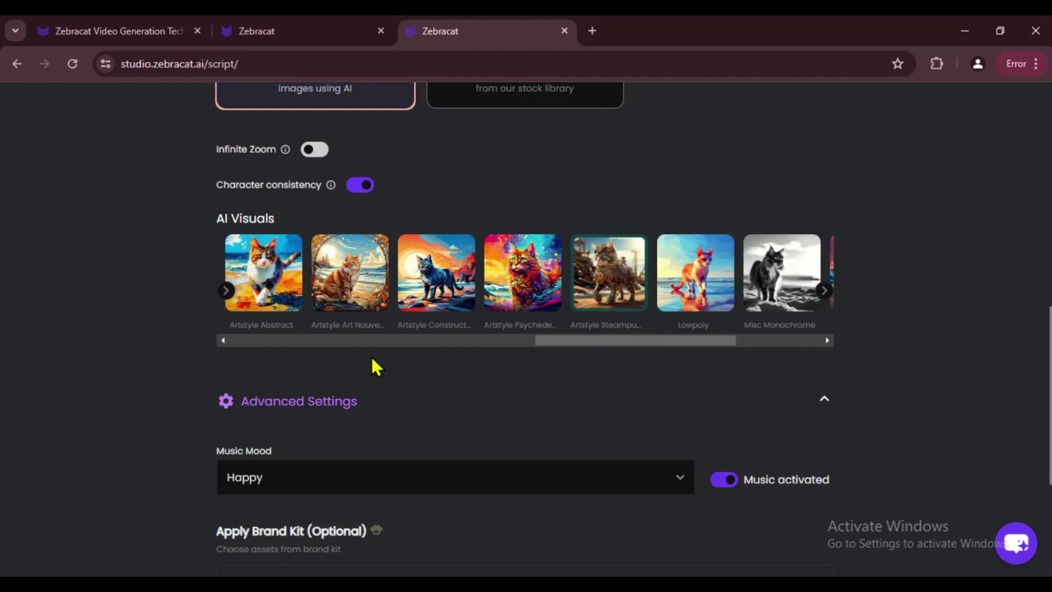
scroll(371, 359, "down", 4)
left_click(725, 253)
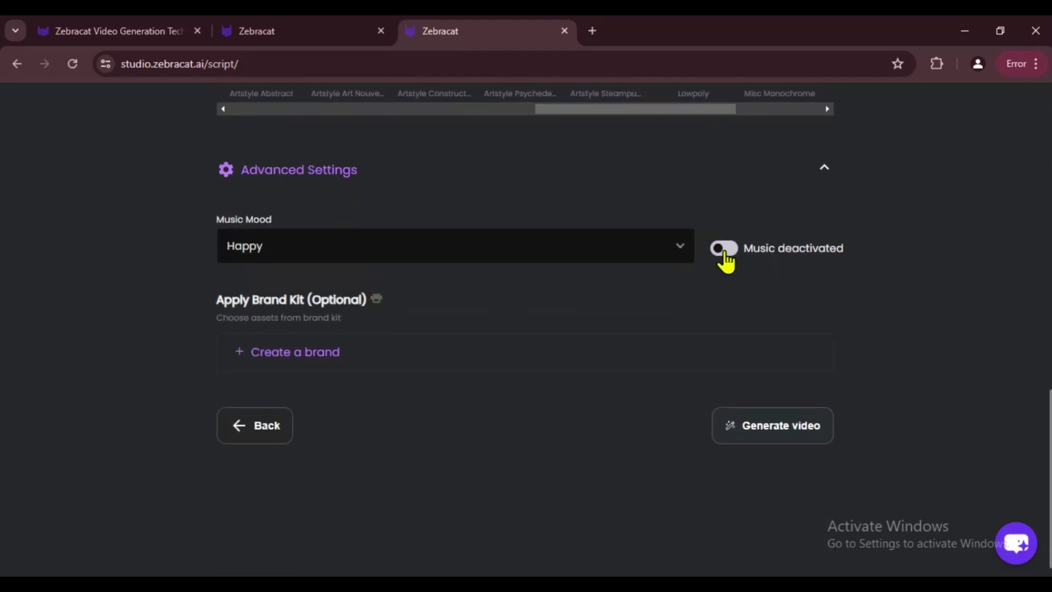
- Generate the vertical script-based video and close the extra Please Wait tab
left_click(774, 429)
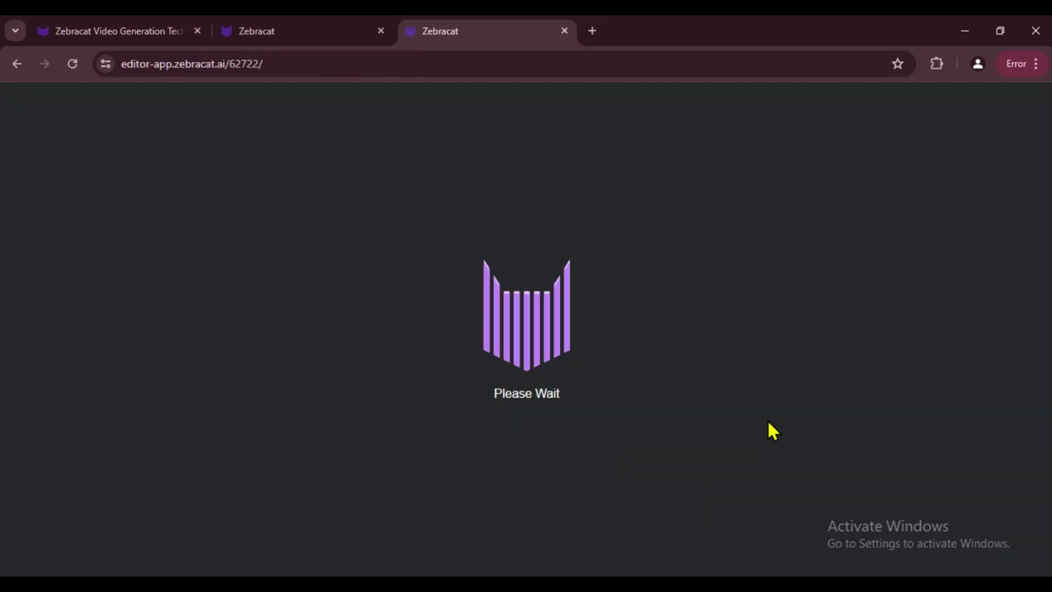
left_click(565, 31)
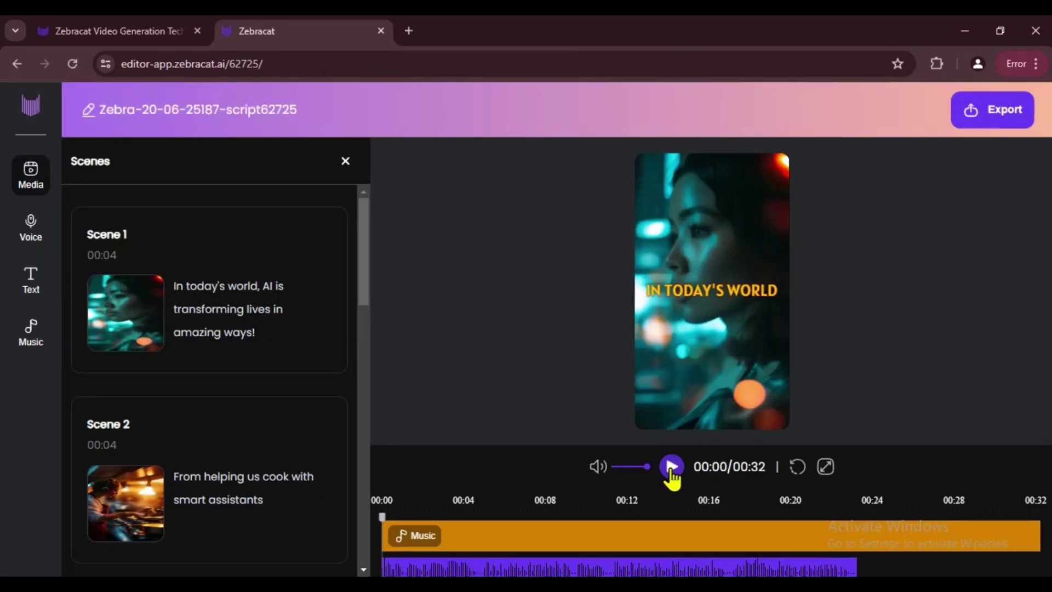
- Play the 32-second vertical video in full-screen preview
left_click(825, 468)
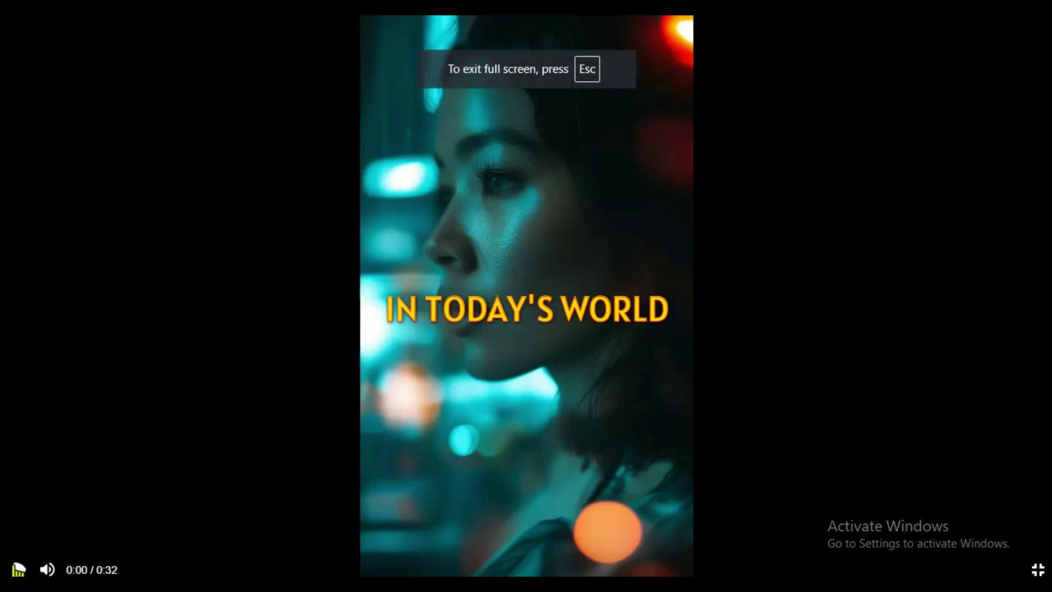